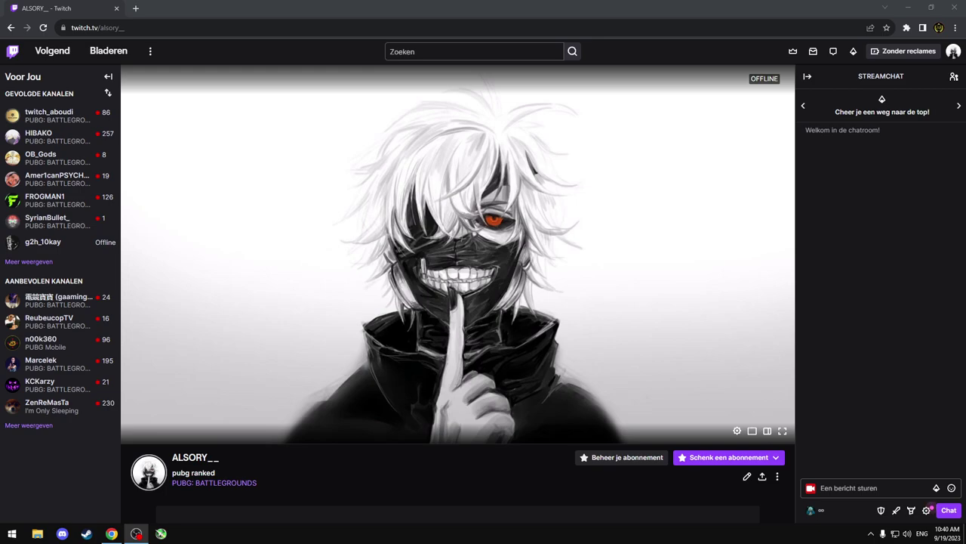
# Step: Minimize the browser window showing the Twitch channel to reveal the desktop
pyautogui.scroll(-2, 245, 440)
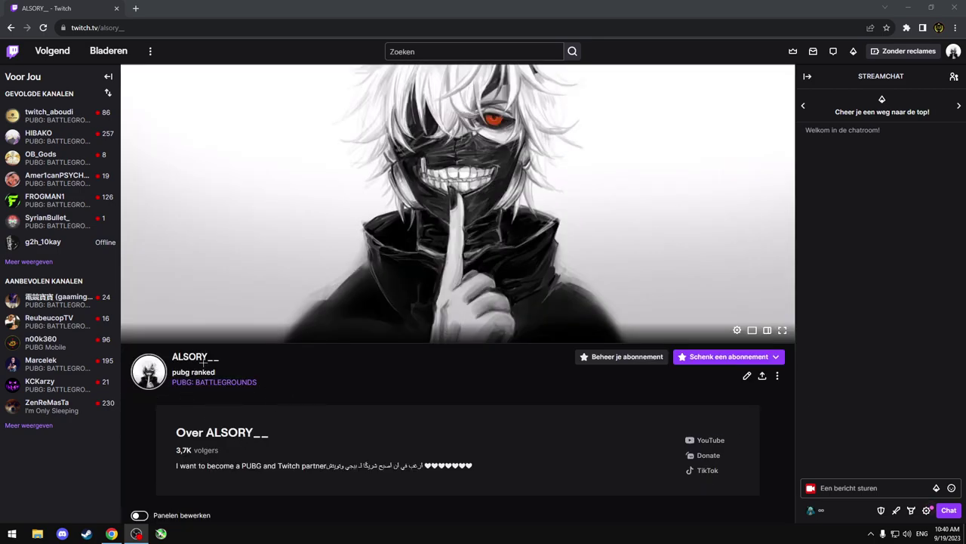
pyautogui.scroll(2, 289, 400)
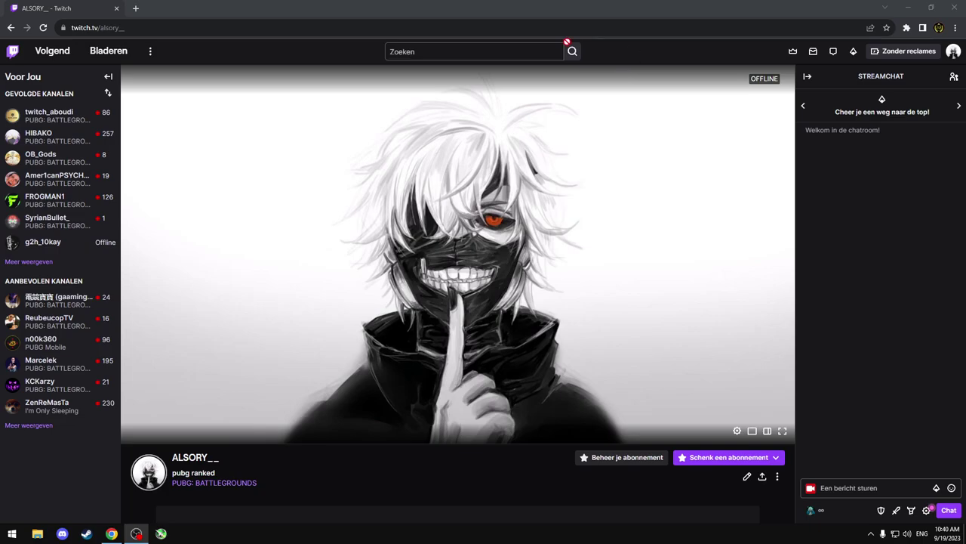
pyautogui.click(908, 8)
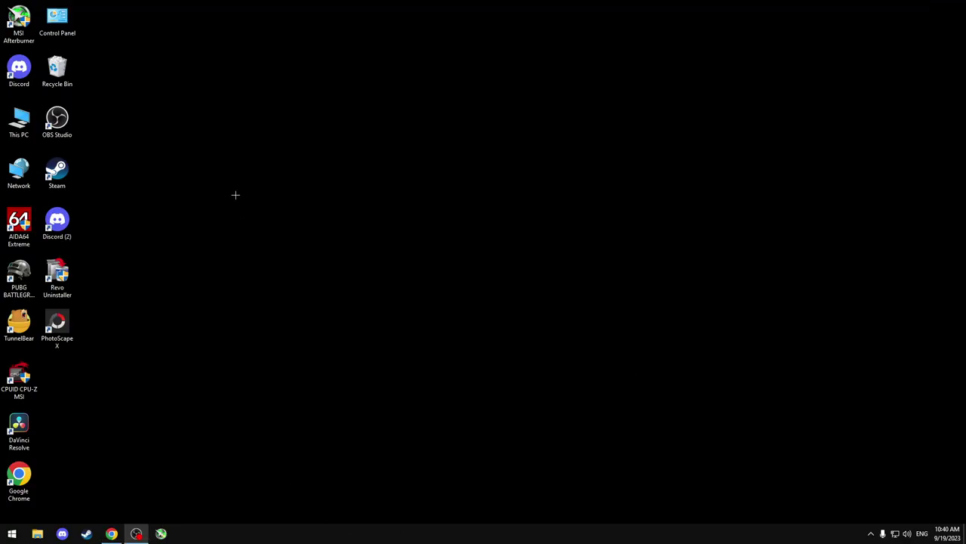
pyautogui.rightClick(15, 530)
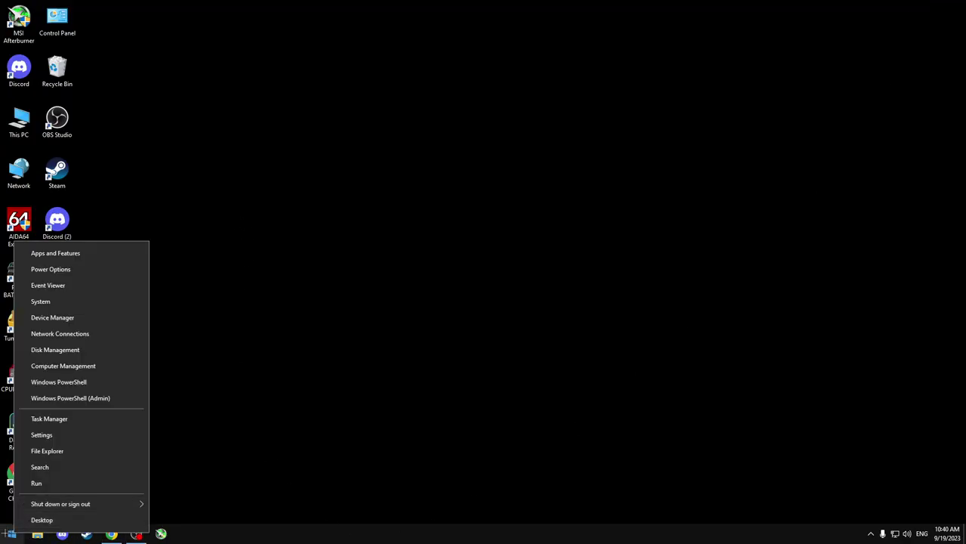
pyautogui.click(13, 533)
pyautogui.rightClick(17, 534)
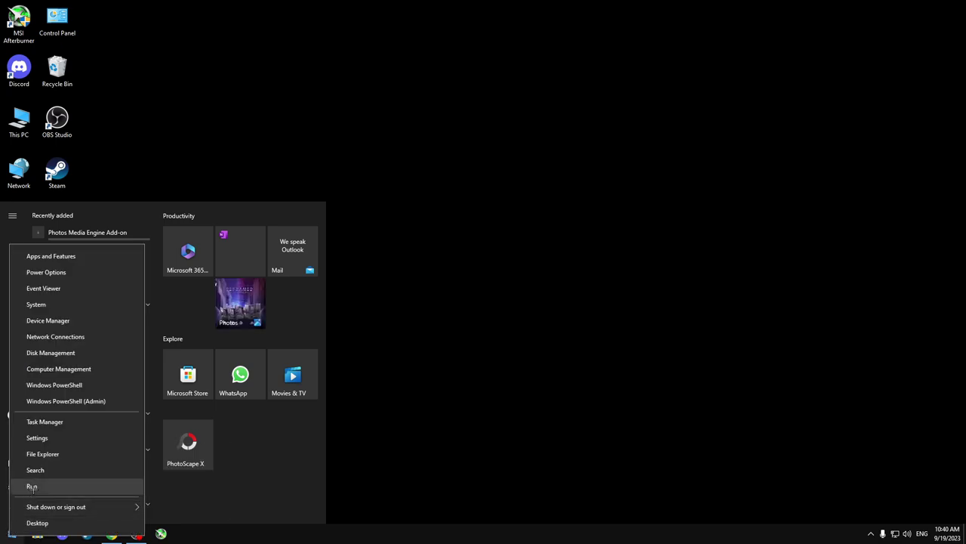
pyautogui.rightClick(7, 536)
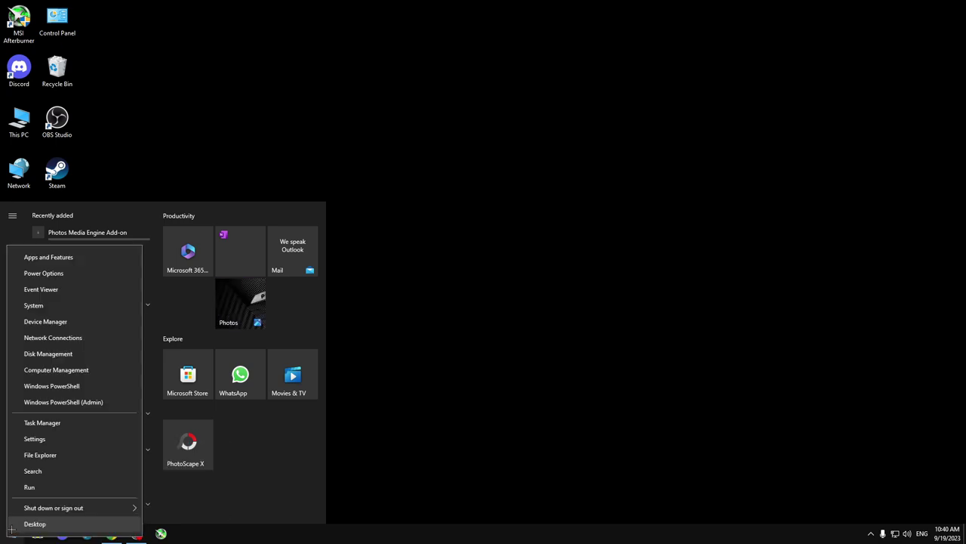
pyautogui.click(28, 487)
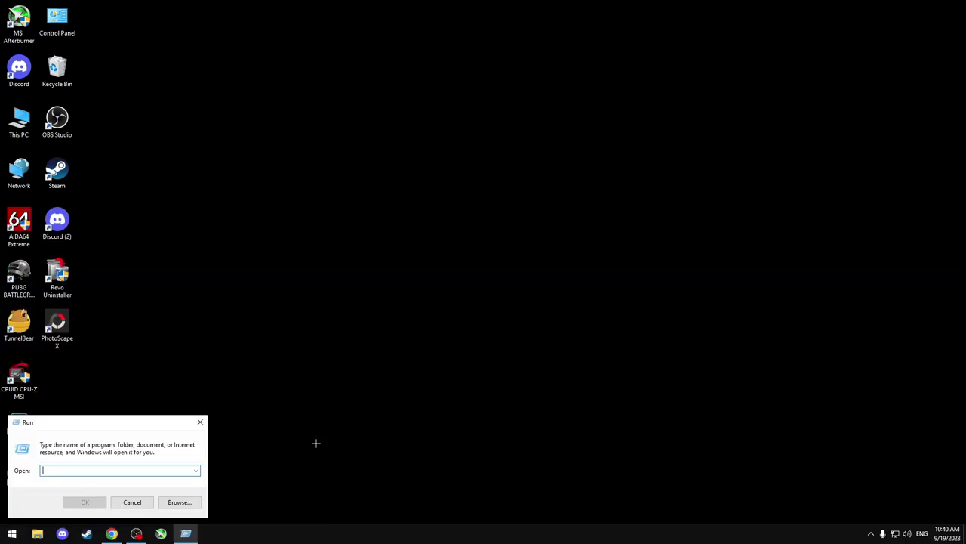
pyautogui.press('Escape')
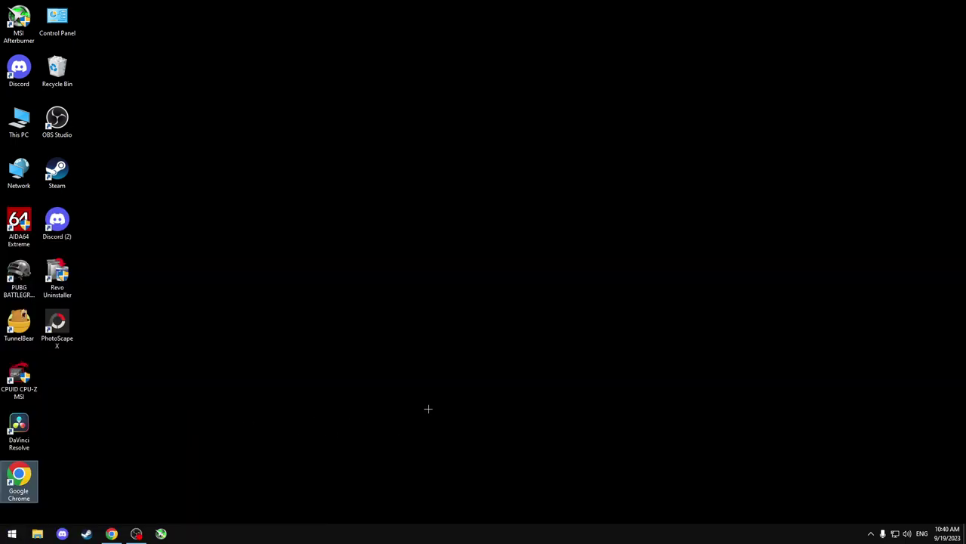
# Step: Open System Configuration by running msconfig and move its window higher on the screen
pyautogui.press('super+r')
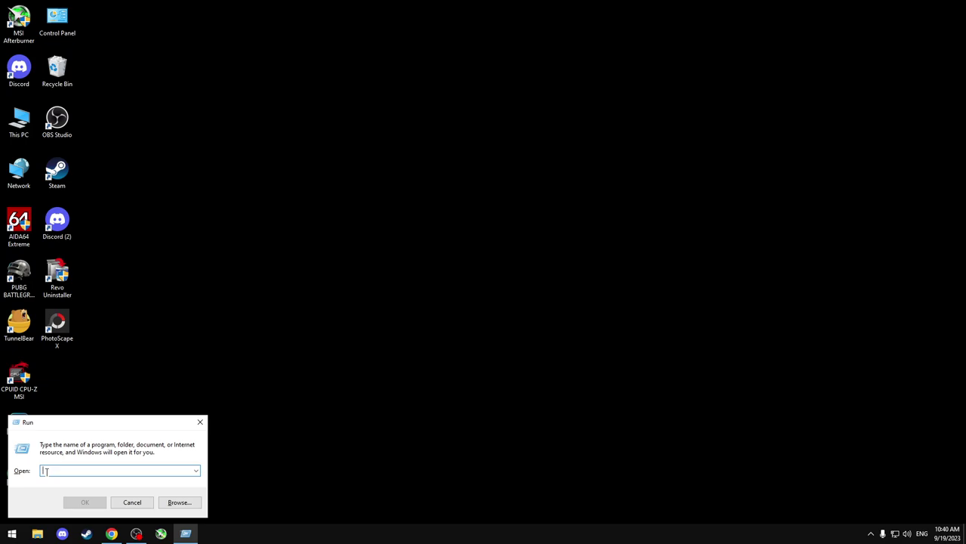
pyautogui.write('msconfig')
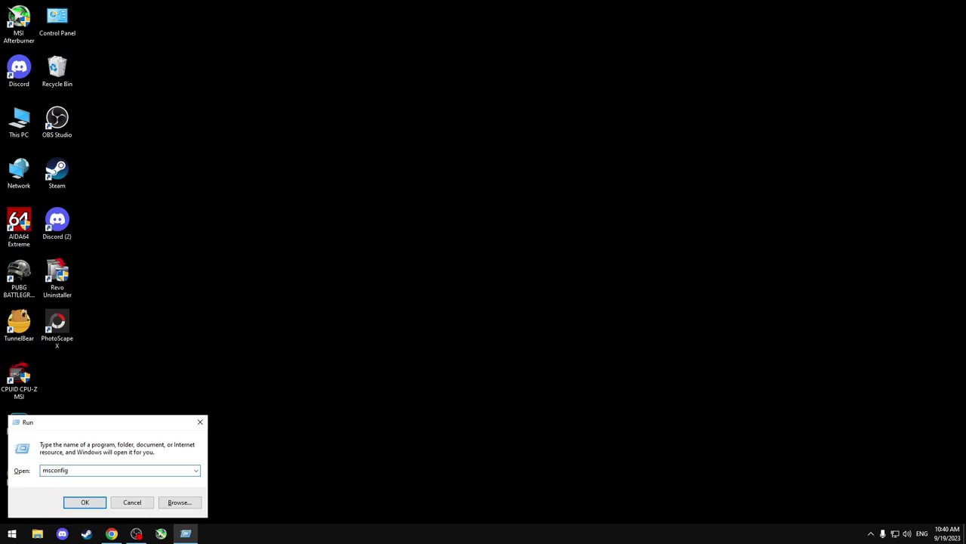
pyautogui.press('Return')
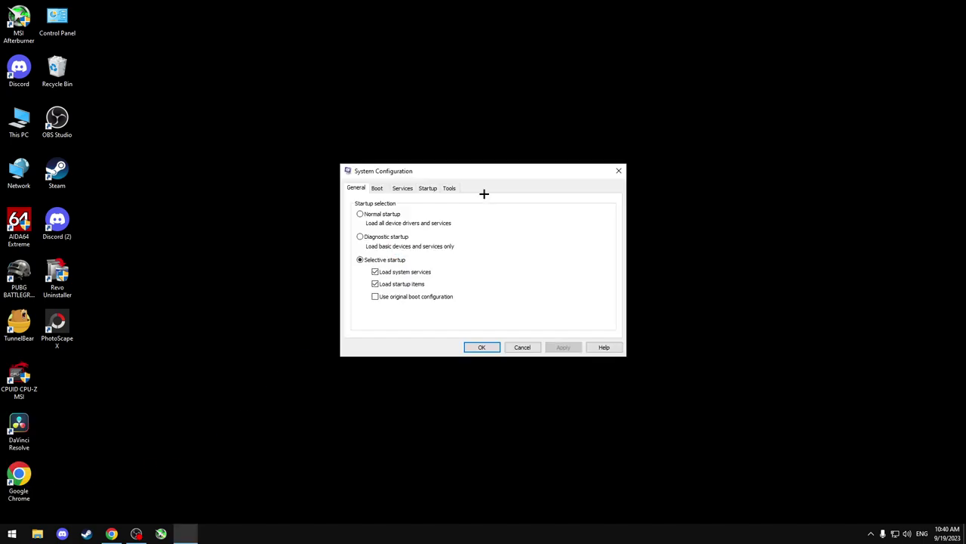
pyautogui.moveTo(432, 170); pyautogui.dragTo(412, 113)
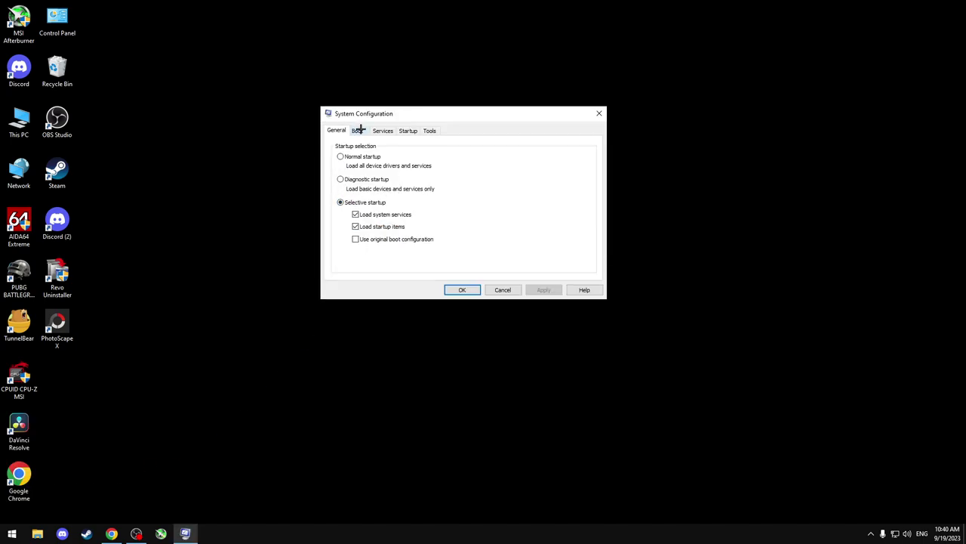
# Step: Set the number of processors to 32 in the advanced boot options, discard the change and close System Configuration
pyautogui.click(358, 130)
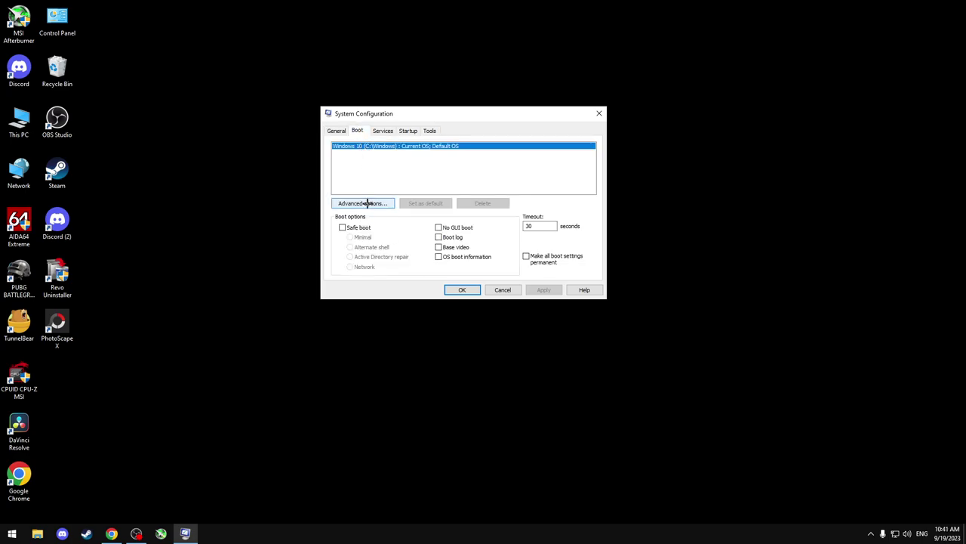
pyautogui.click(367, 203)
pyautogui.click(378, 131)
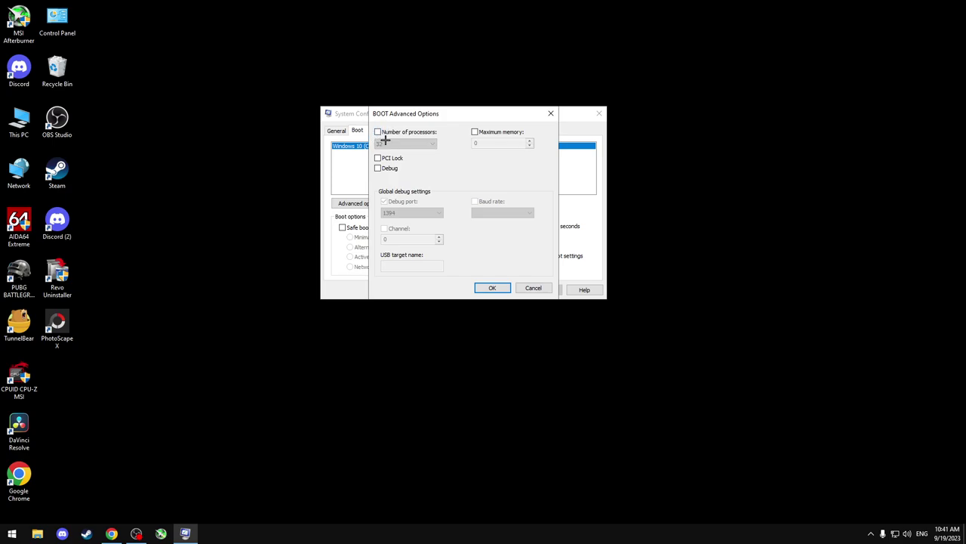
pyautogui.click(378, 132)
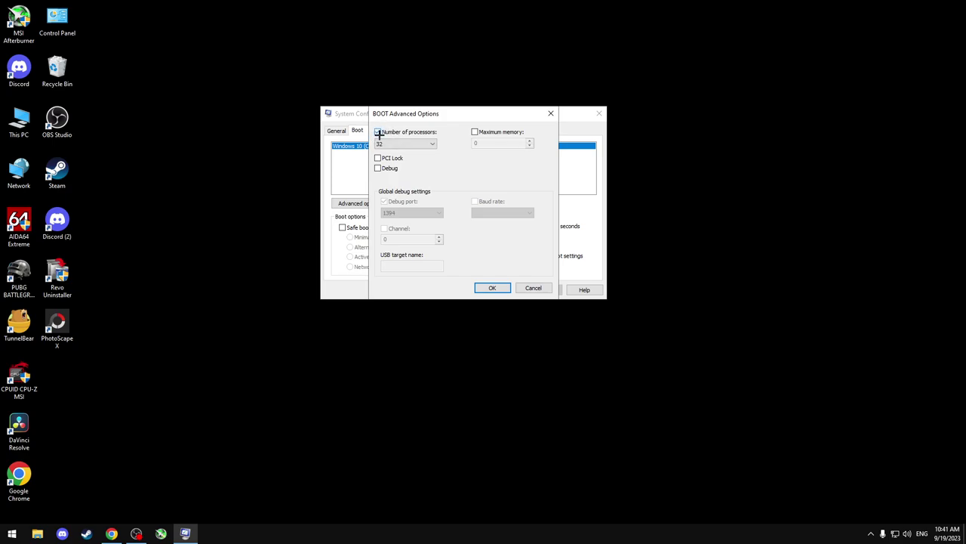
pyautogui.click(382, 143)
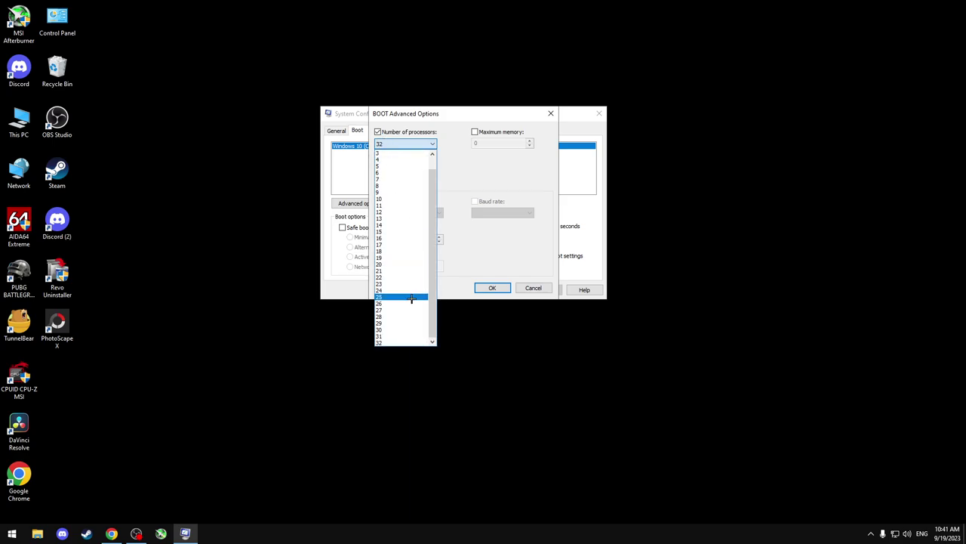
pyautogui.click(387, 344)
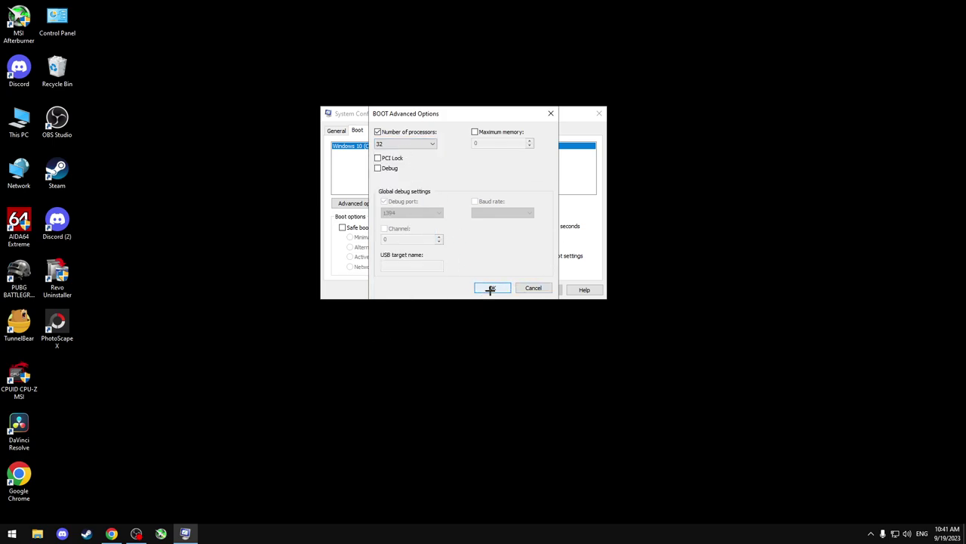
pyautogui.click(524, 288)
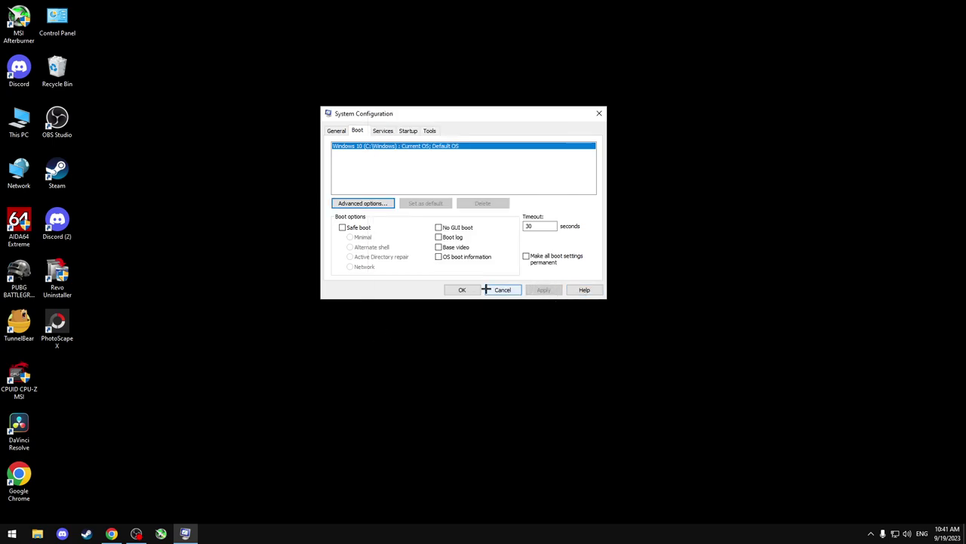
pyautogui.click(599, 113)
pyautogui.rightClick(427, 223)
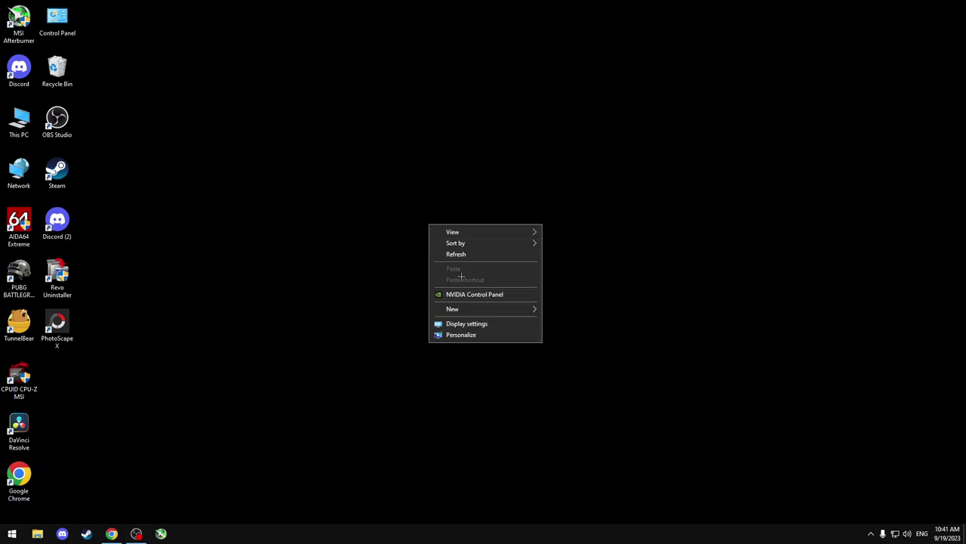
pyautogui.click(456, 255)
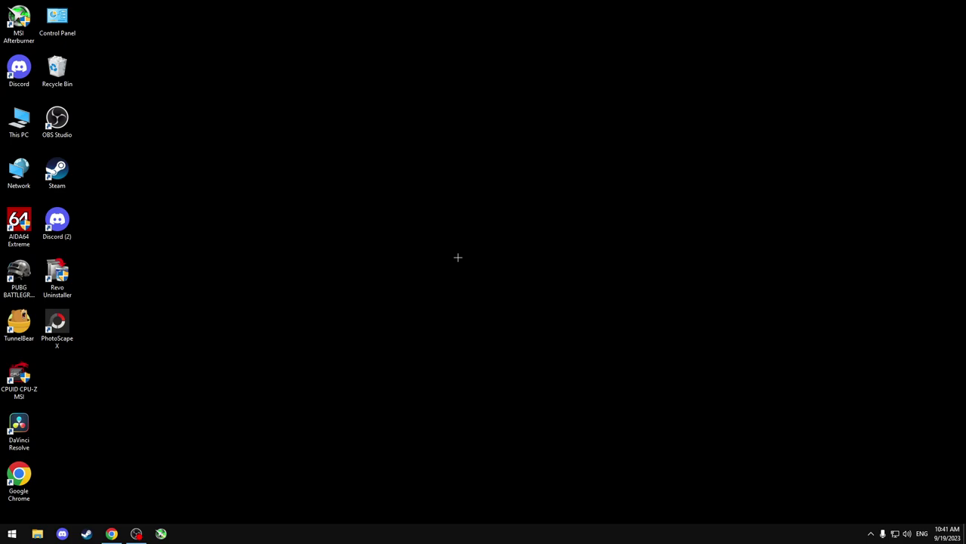
pyautogui.rightClick(208, 163)
pyautogui.click(231, 328)
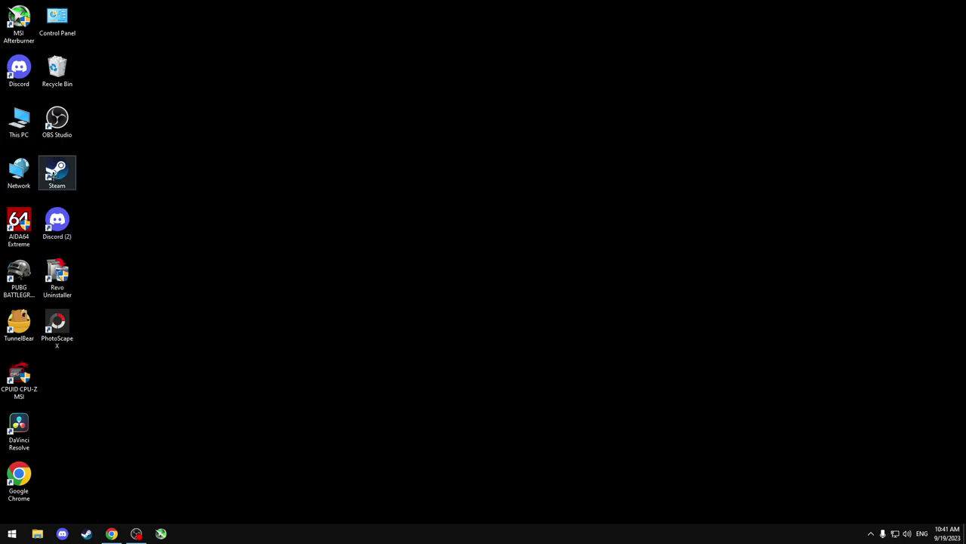
pyautogui.rightClick(17, 129)
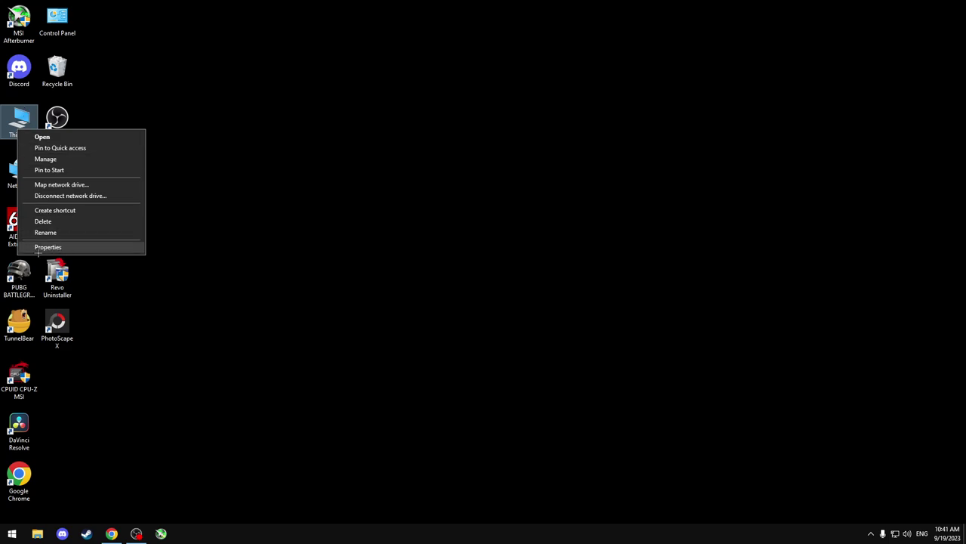
pyautogui.click(136, 394)
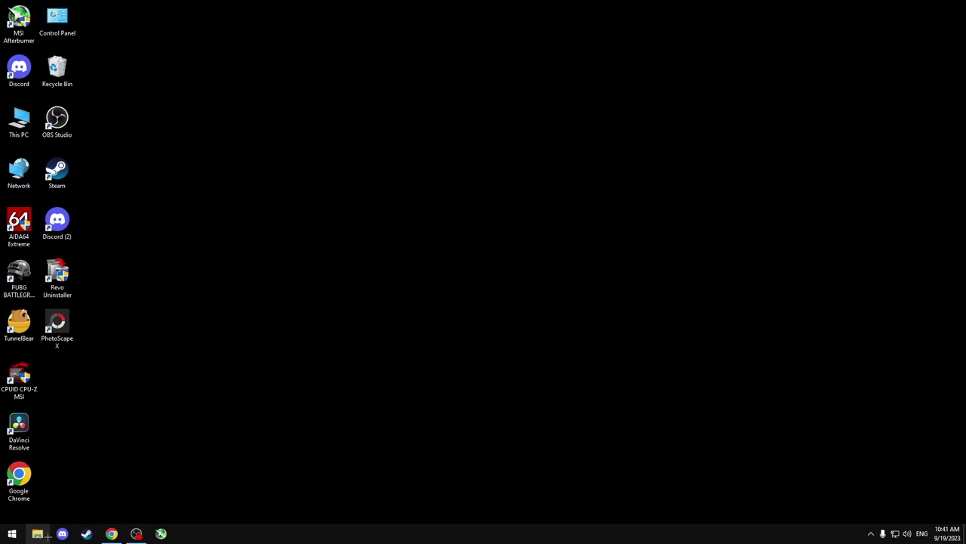
# Step: Open the properties of This PC from File Explorer and bring up the Performance Options from the advanced system settings
pyautogui.click(38, 533)
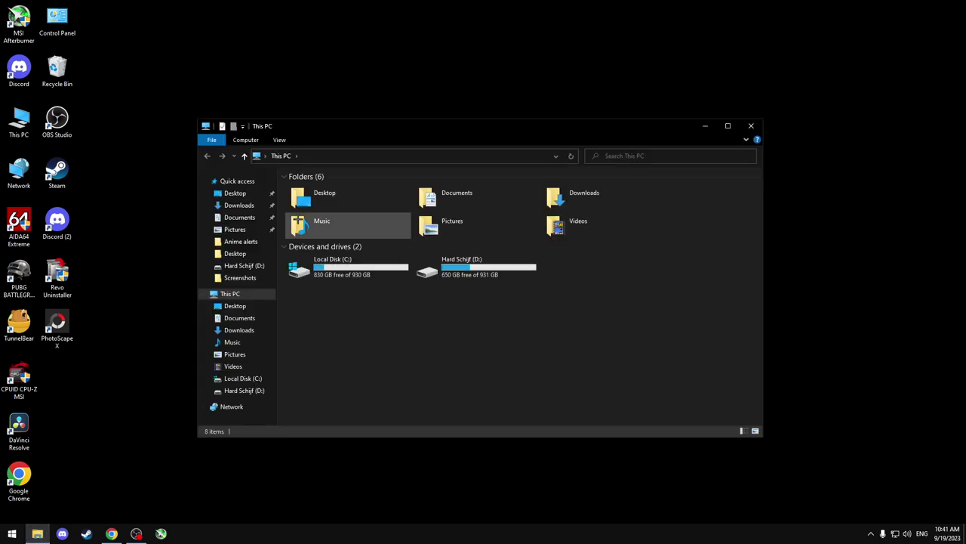
pyautogui.rightClick(234, 300)
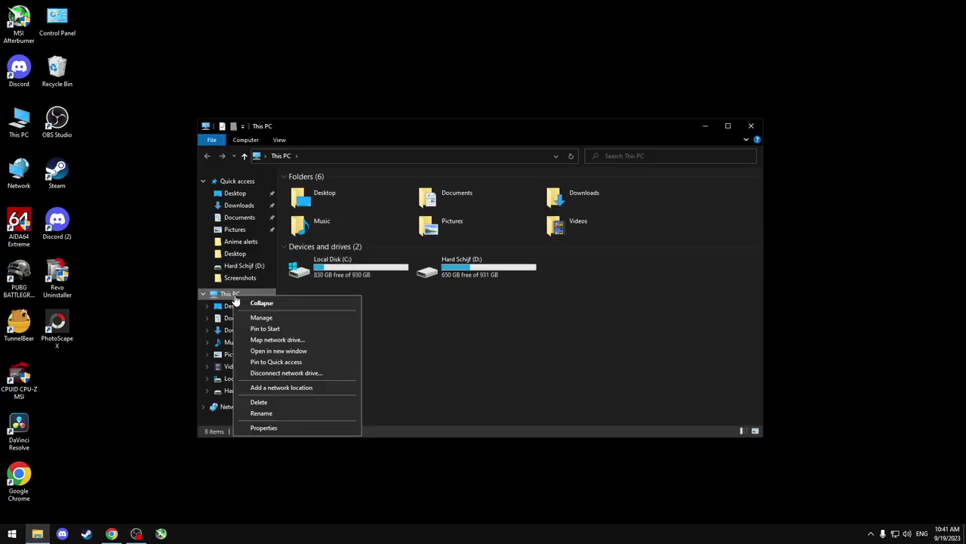
pyautogui.click(270, 429)
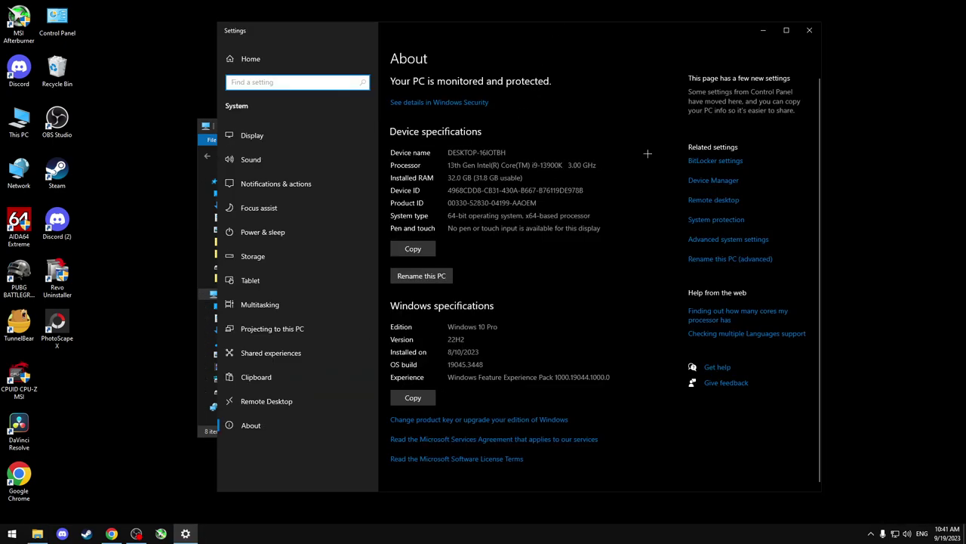
pyautogui.click(747, 240)
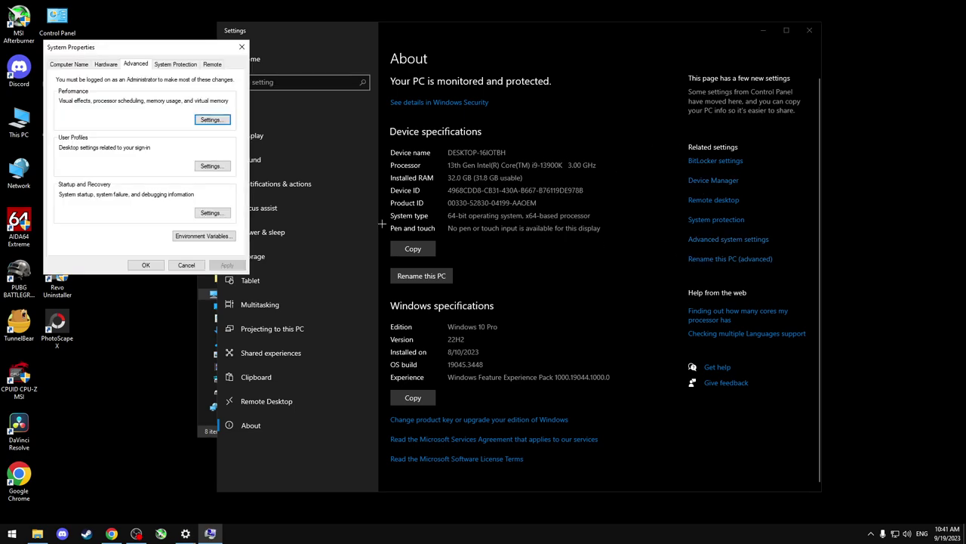
pyautogui.moveTo(138, 41); pyautogui.dragTo(451, 76)
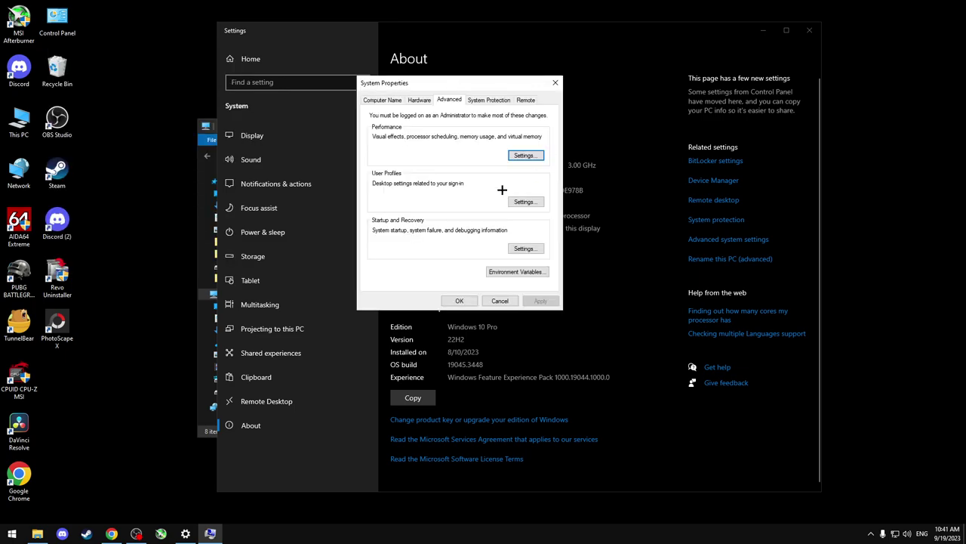
pyautogui.click(523, 155)
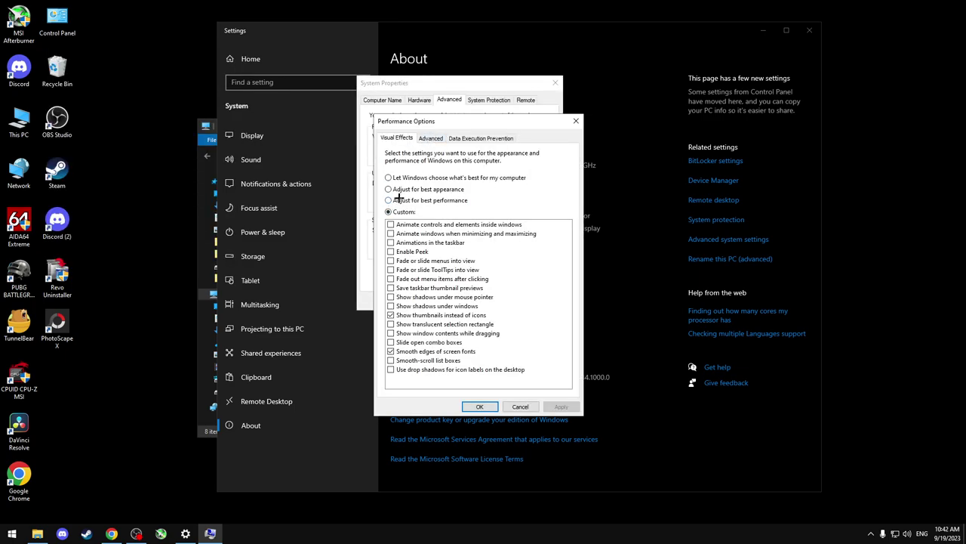
# Step: Choose Adjust for best performance for the visual effects and look at the file thumbnails on drive Hard Schijf (D:)
pyautogui.click(388, 200)
pyautogui.click(37, 534)
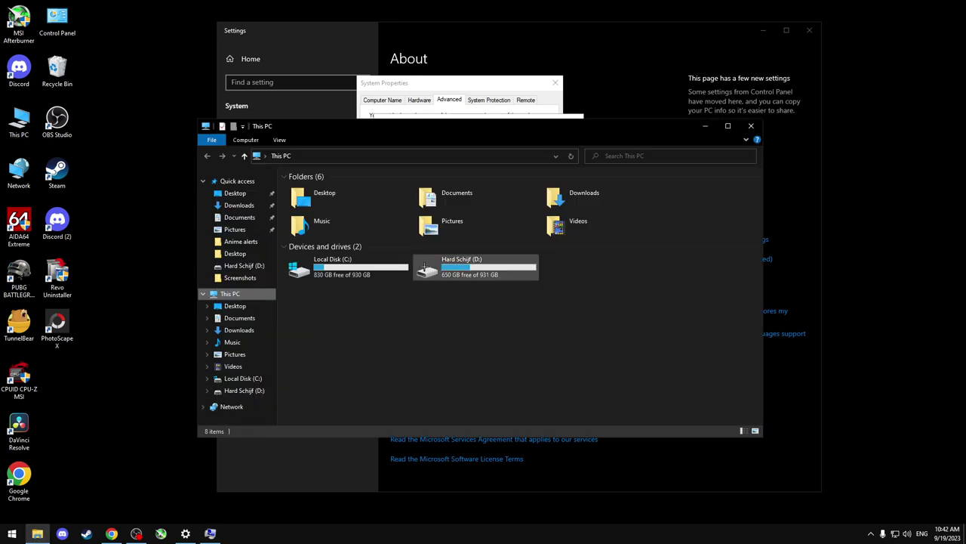
pyautogui.doubleClick(461, 268)
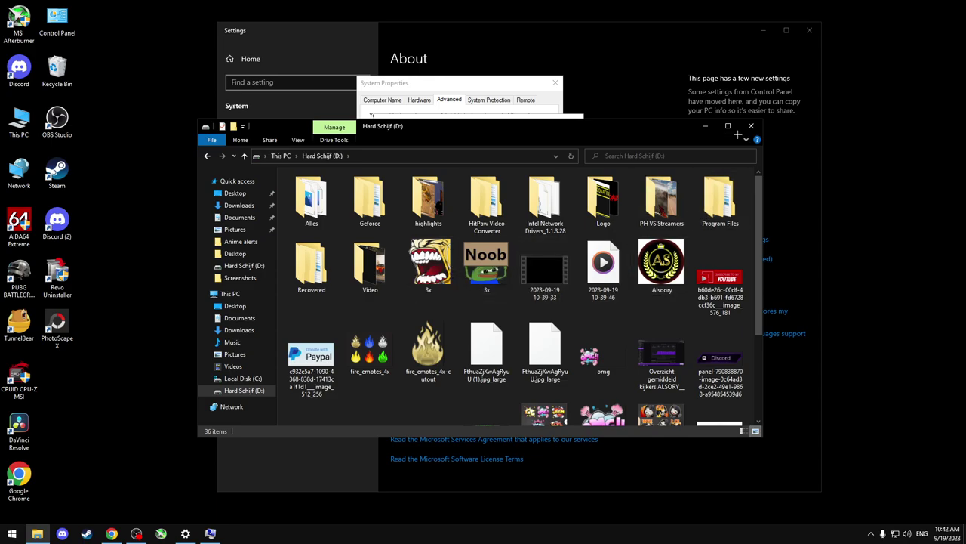
pyautogui.click(707, 127)
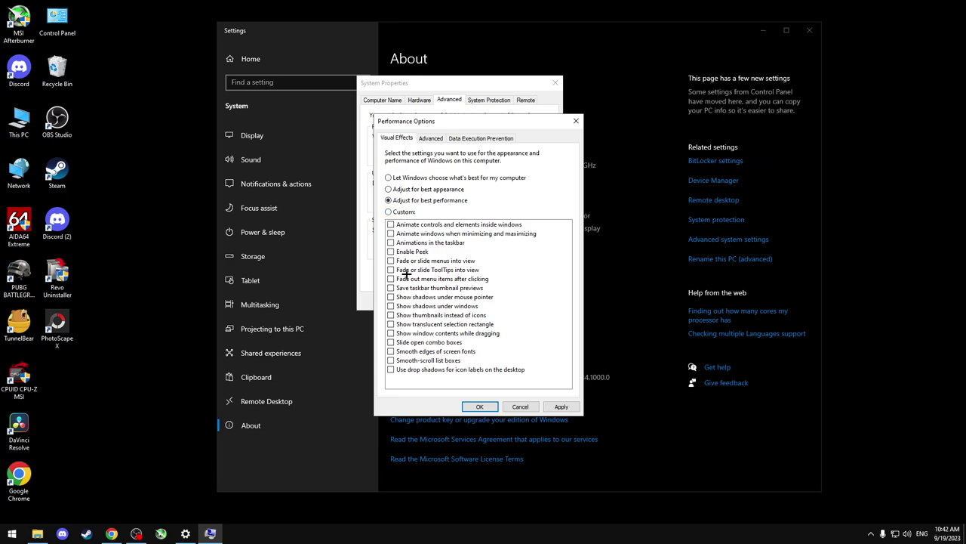
# Step: Enable thumbnails instead of icons and smooth edges of screen fonts, discard the visual effects changes and close System Properties
pyautogui.click(392, 315)
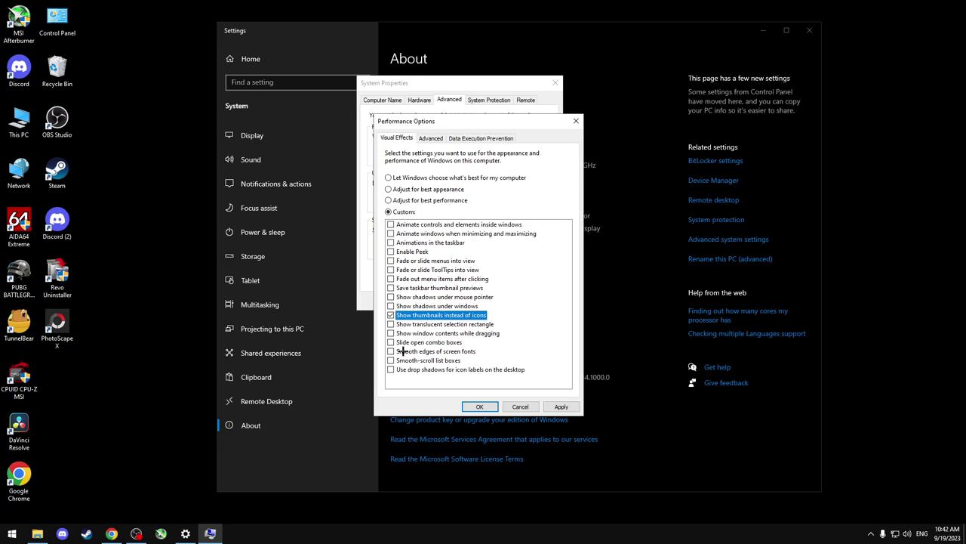
pyautogui.click(391, 352)
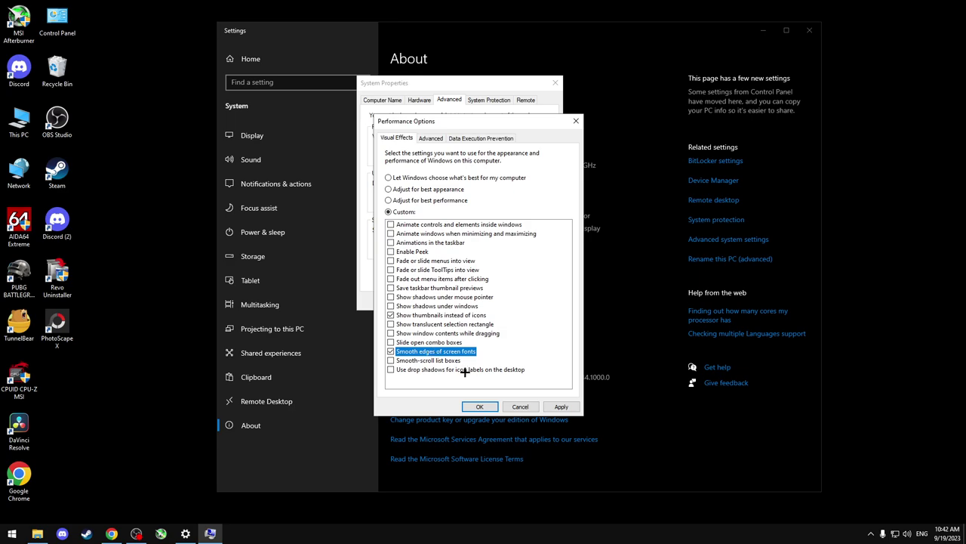
pyautogui.click(521, 407)
pyautogui.click(520, 407)
pyautogui.click(496, 304)
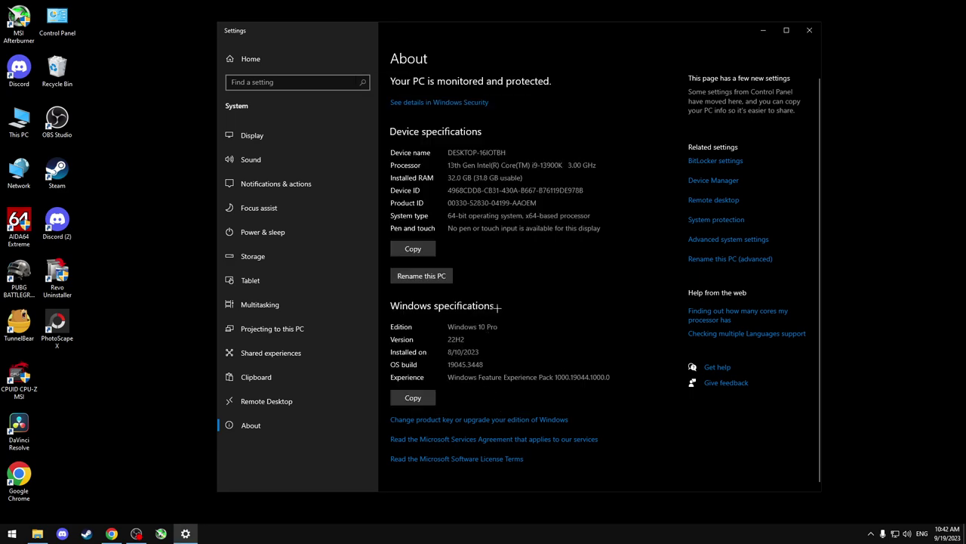
# Step: Close the Settings window and refresh the desktop
pyautogui.click(809, 30)
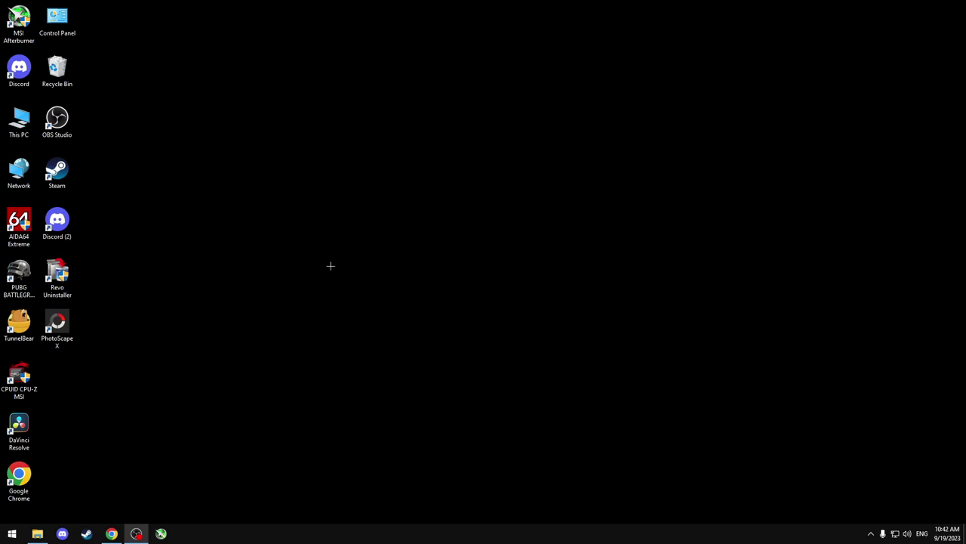
pyautogui.rightClick(304, 285)
pyautogui.click(330, 314)
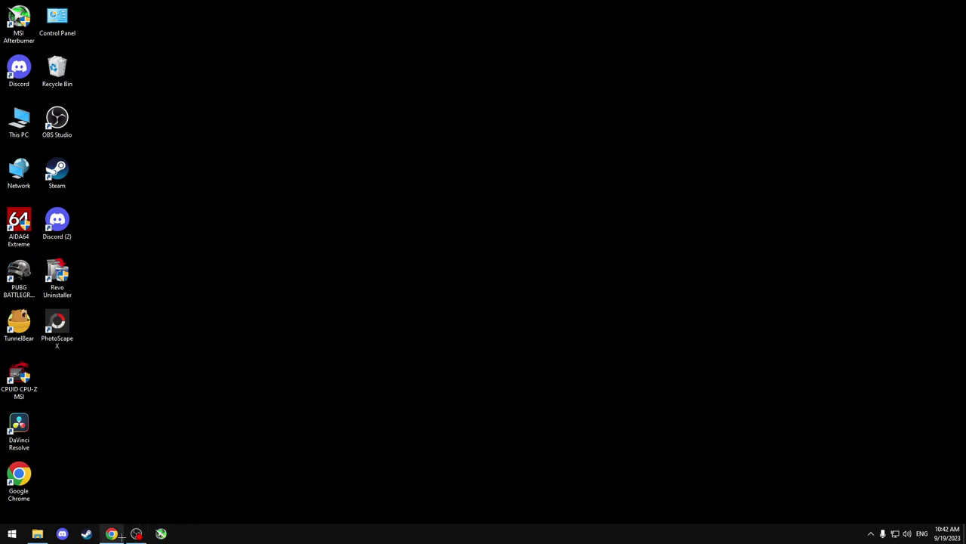
pyautogui.rightClick(13, 534)
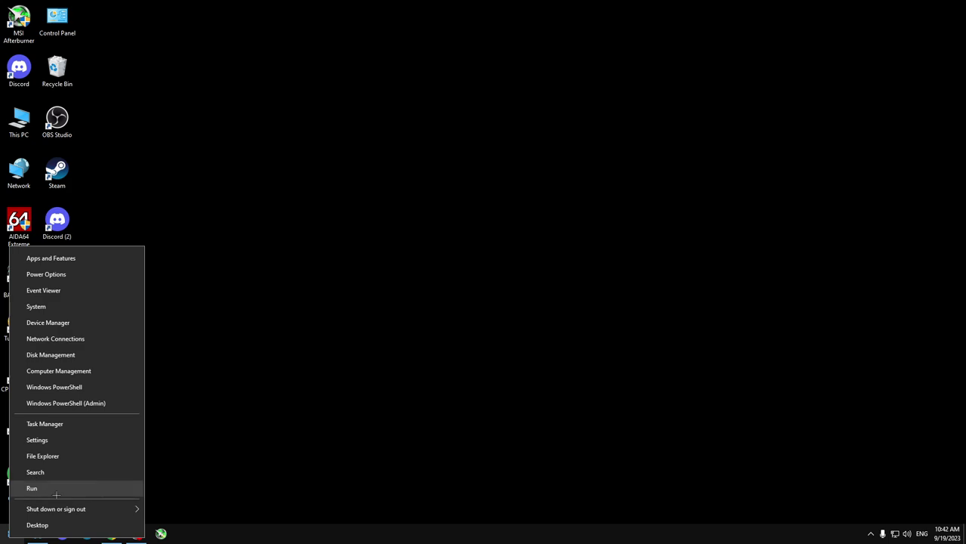
pyautogui.click(12, 538)
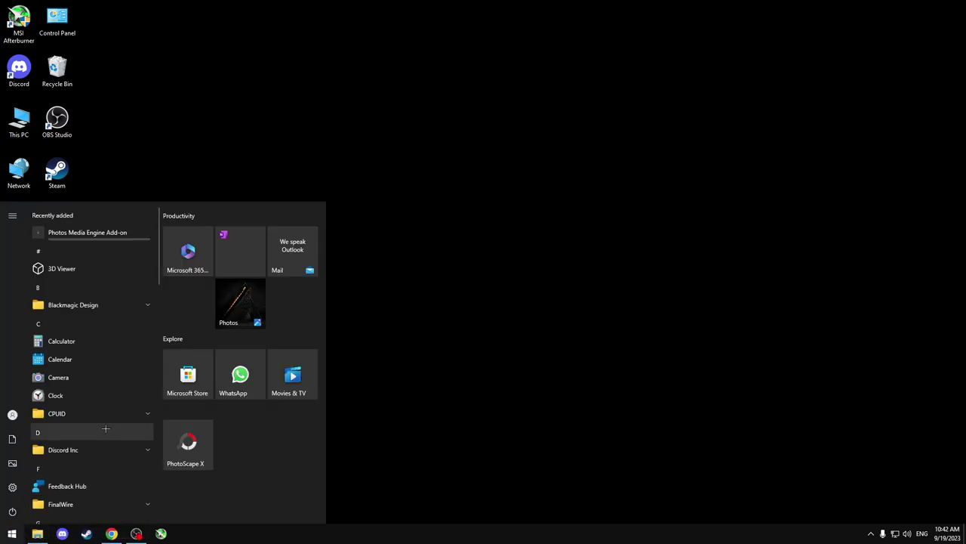
pyautogui.write('pow')
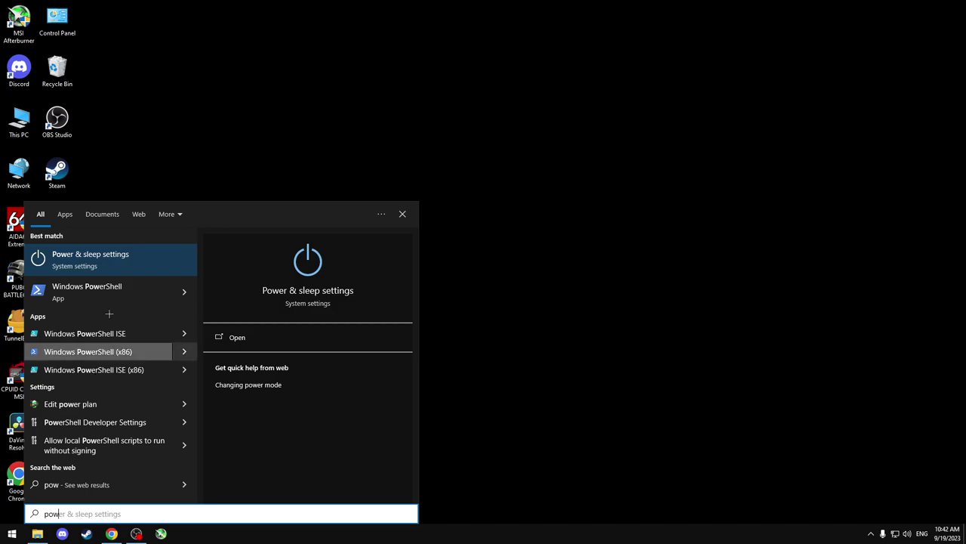
pyautogui.rightClick(112, 296)
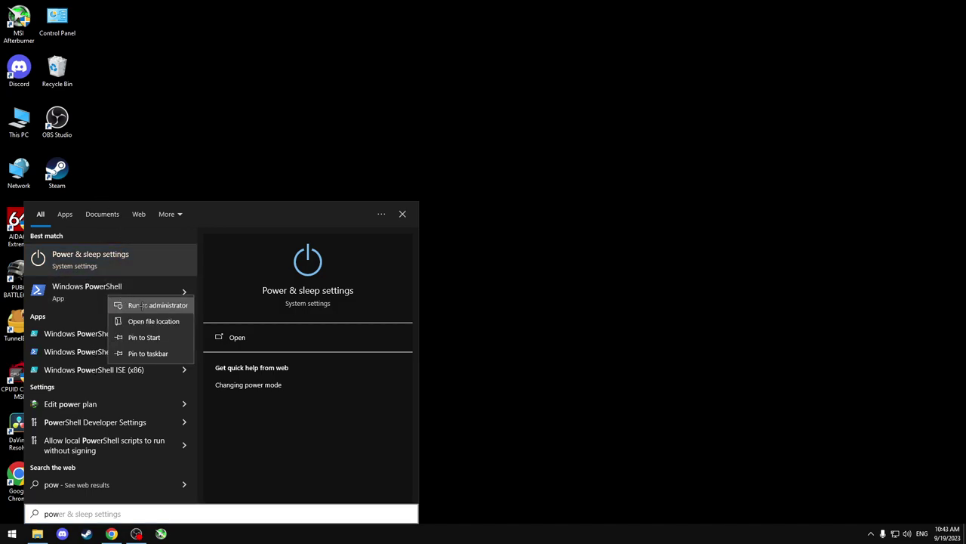
pyautogui.click(143, 306)
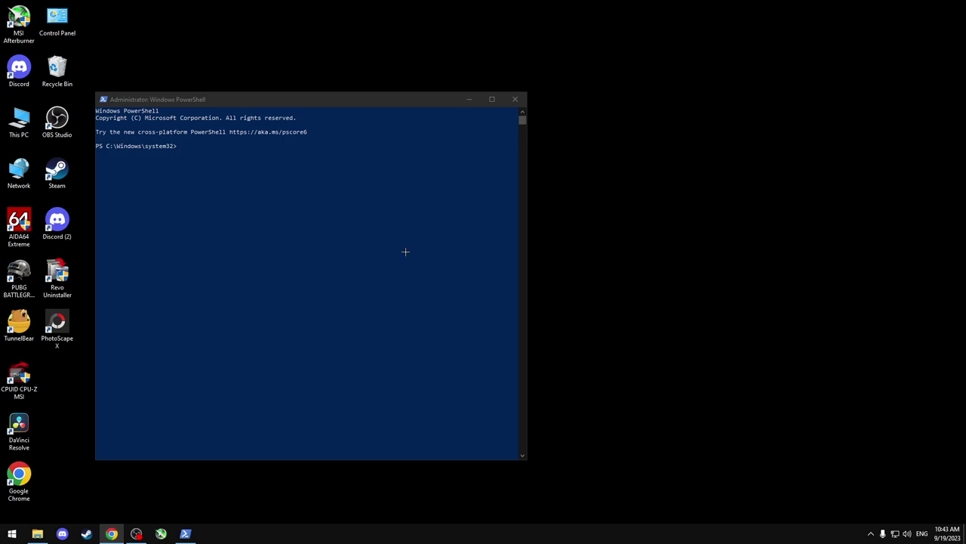
pyautogui.click(200, 149)
pyautogui.click(201, 147)
pyautogui.press('Escape')
pyautogui.click(515, 99)
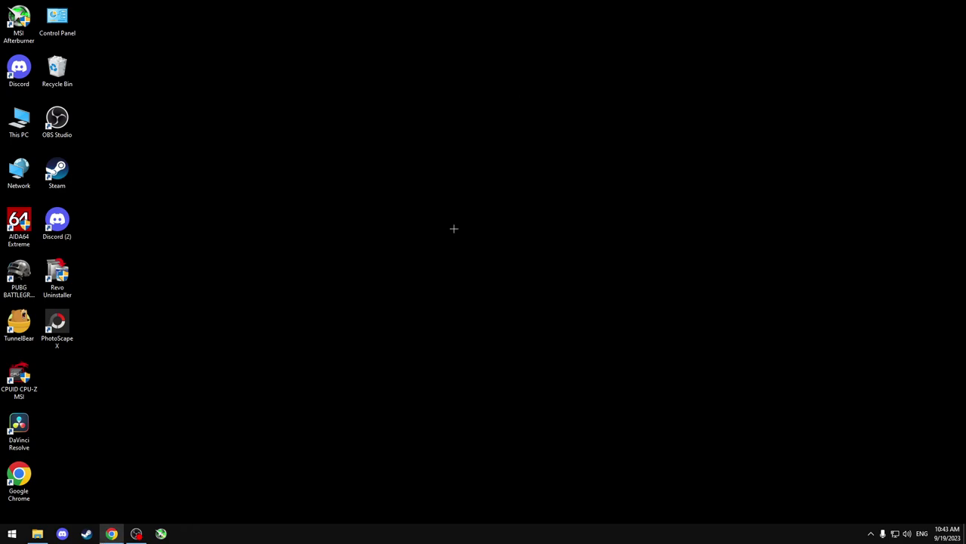
# Step: Search for Windows PowerShell and run it as administrator
pyautogui.click(6, 533)
pyautogui.write('pow')
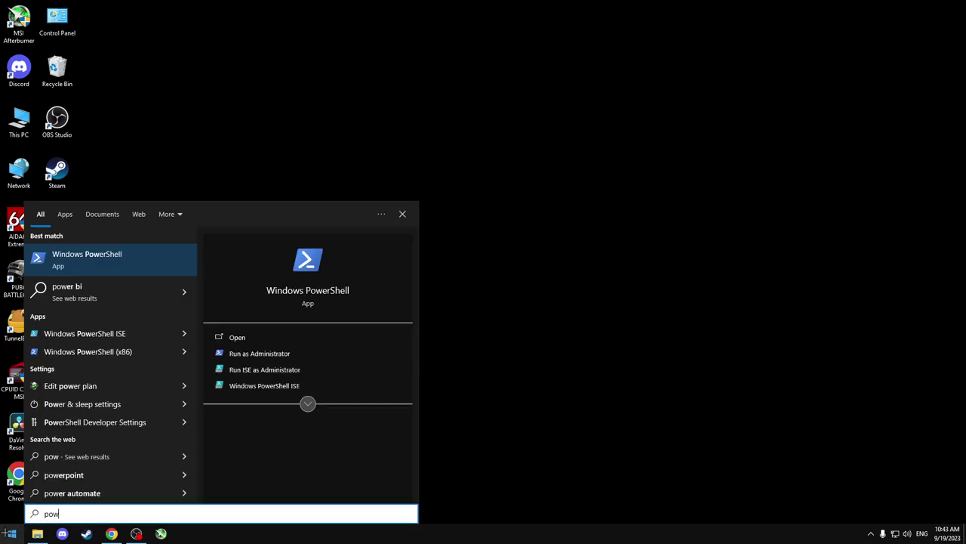
pyautogui.rightClick(85, 249)
pyautogui.click(125, 260)
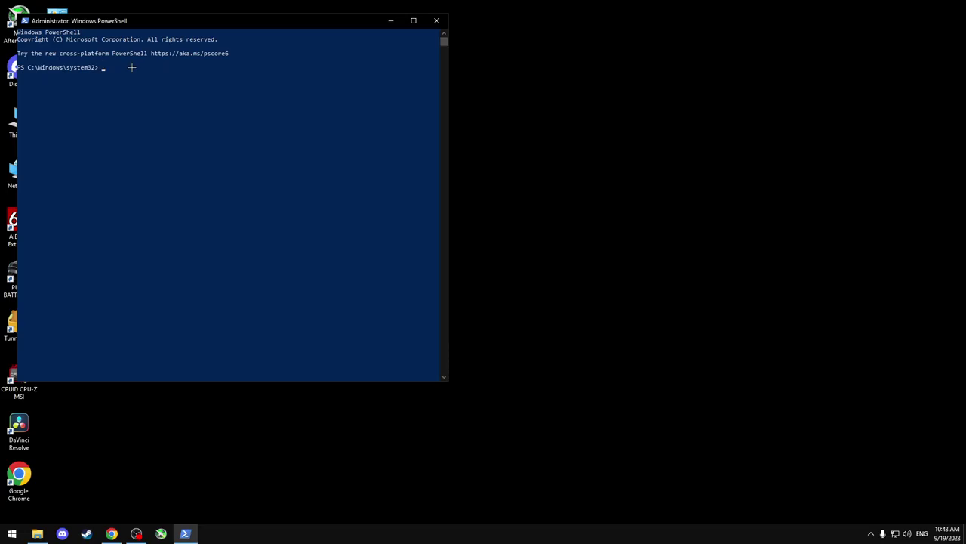
pyautogui.click(131, 67)
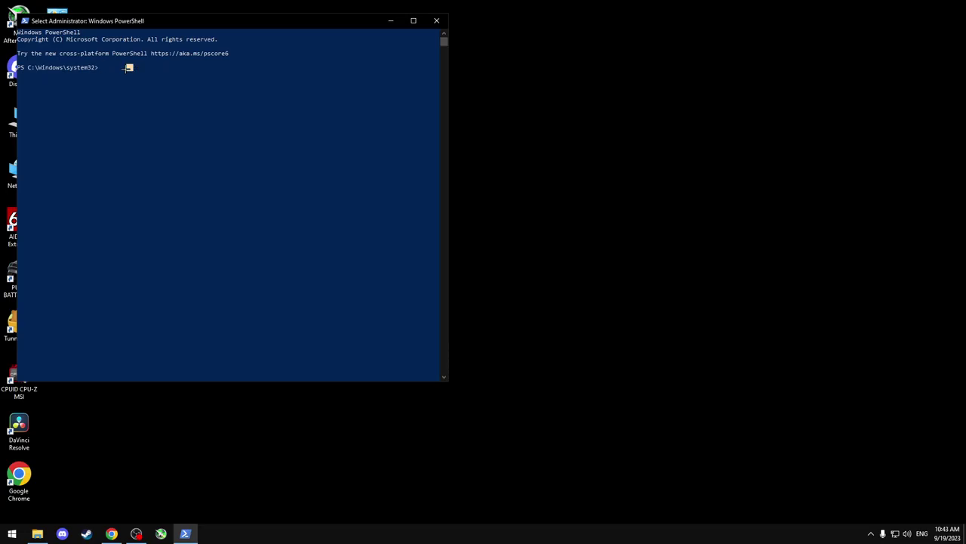
pyautogui.rightClick(115, 67)
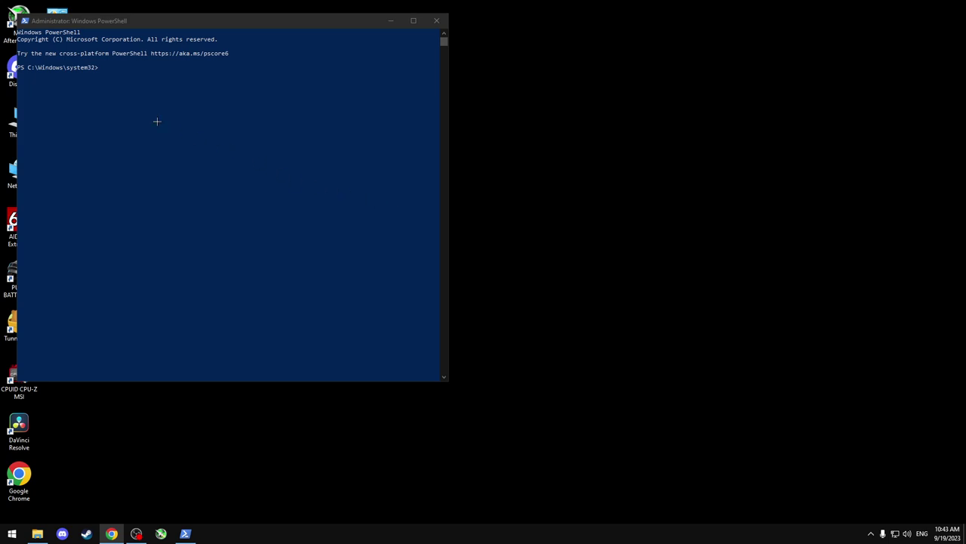
pyautogui.click(121, 71)
pyautogui.rightClick(121, 71)
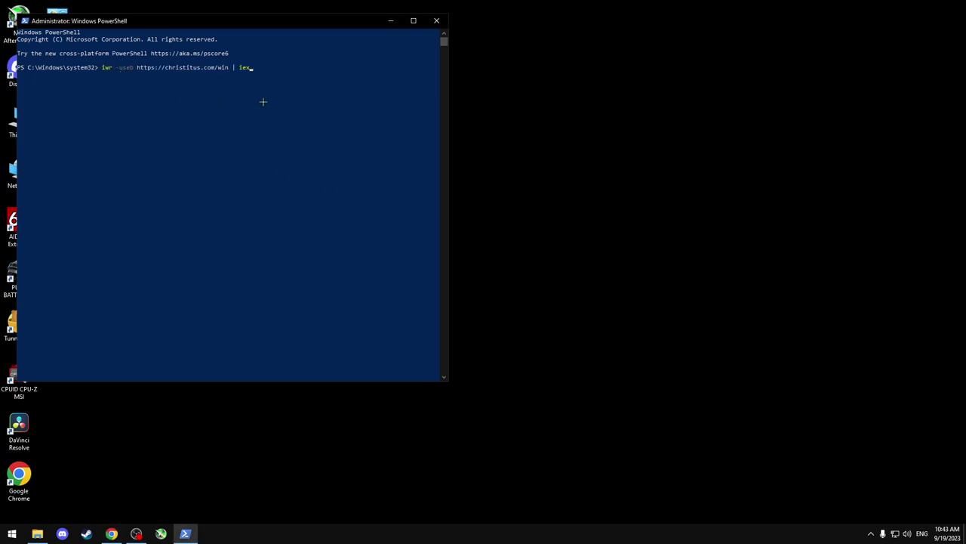
pyautogui.press('Return')
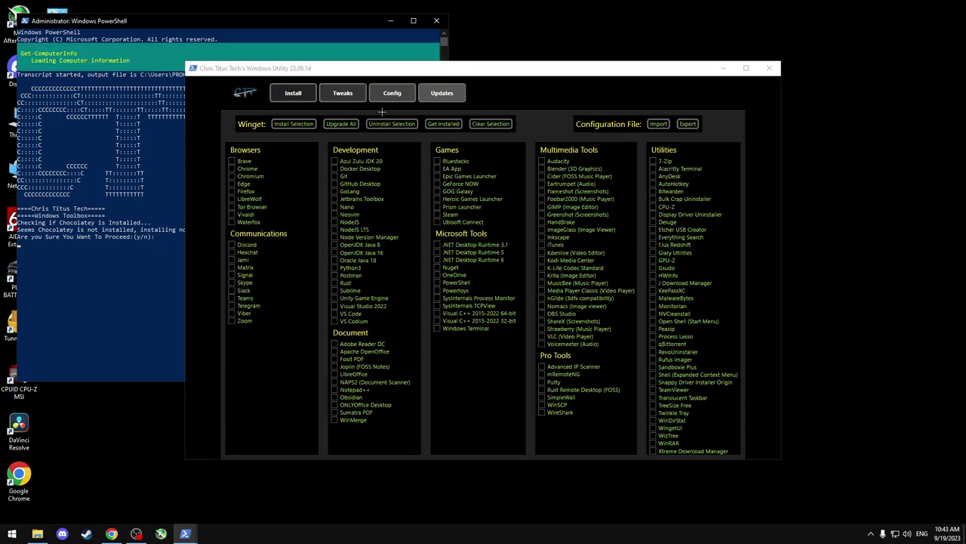
# Step: Select the recommended Desktop tweaks and add Delete Temporary Files, Remove Microsoft Edge, Remove OneDrive and Disable Mouse Acceleration
pyautogui.click(343, 92)
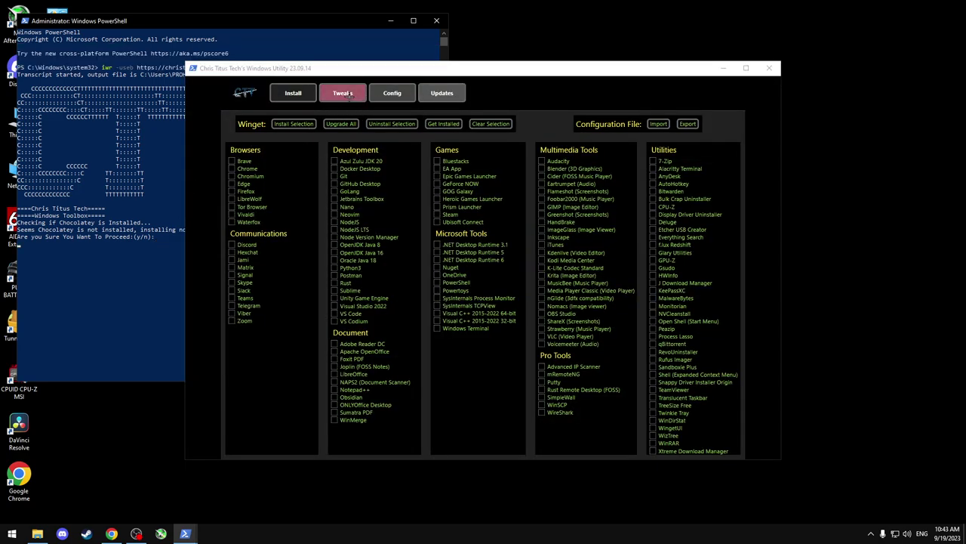
pyautogui.click(321, 130)
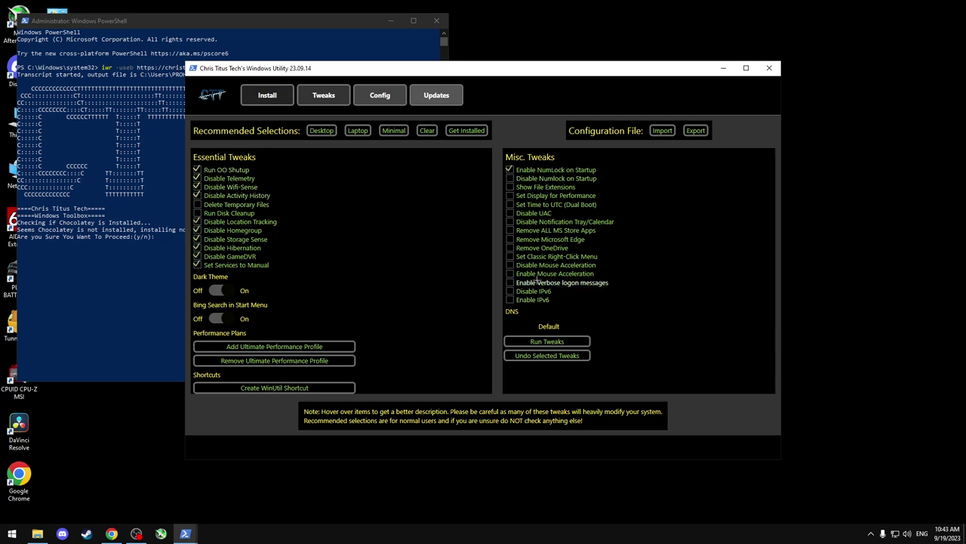
pyautogui.click(260, 205)
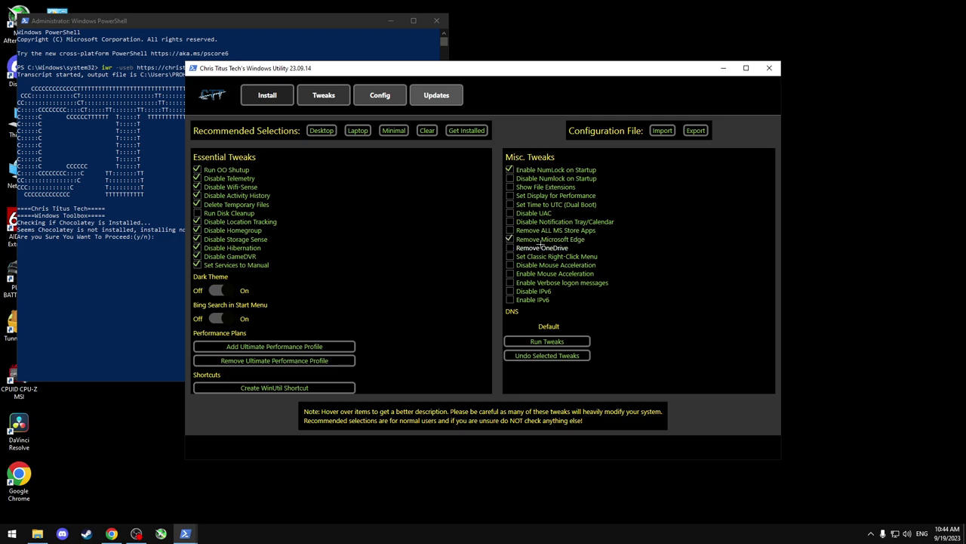
pyautogui.click(543, 248)
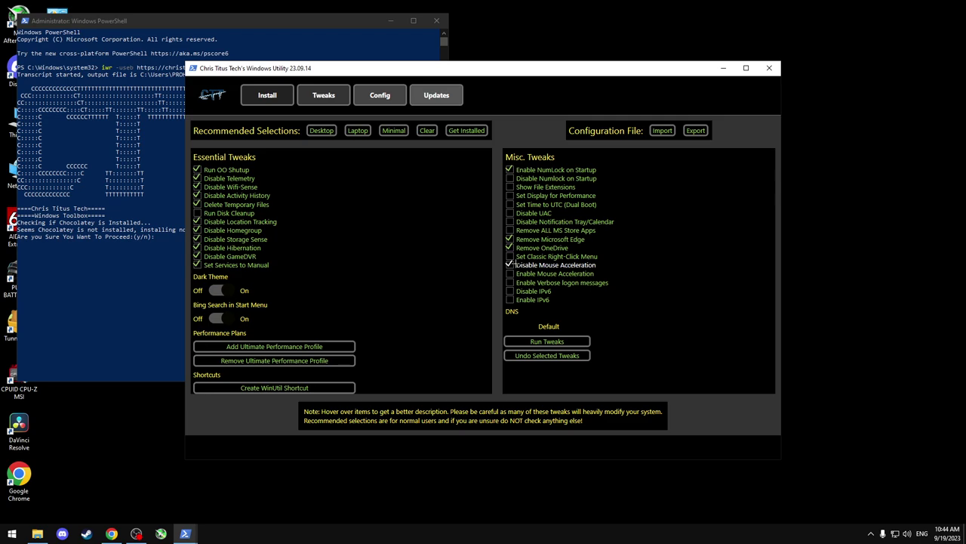
pyautogui.click(549, 344)
# Step: Close Chris Titus Tech's Windows Utility and the PowerShell window
pyautogui.moveTo(558, 251)
pyautogui.moveTo(188, 526)
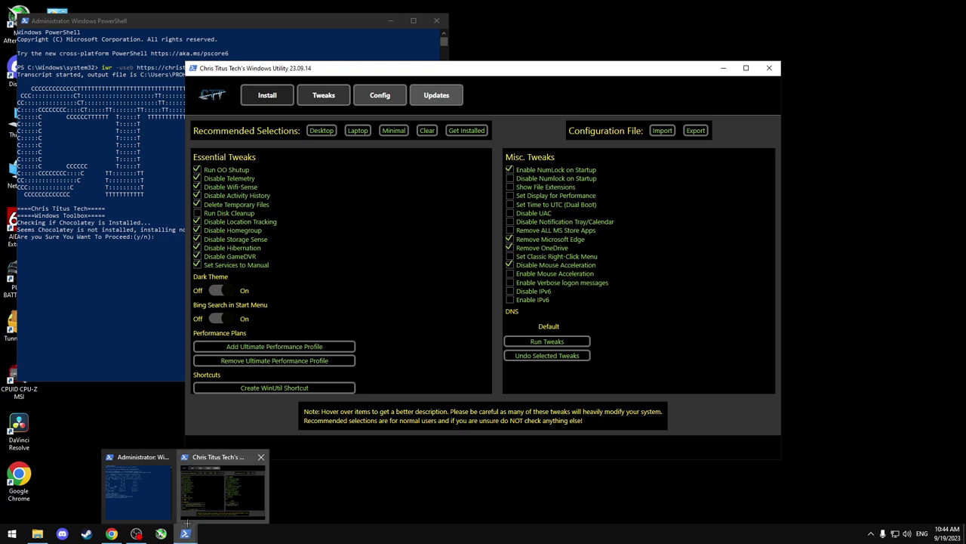
pyautogui.click(292, 486)
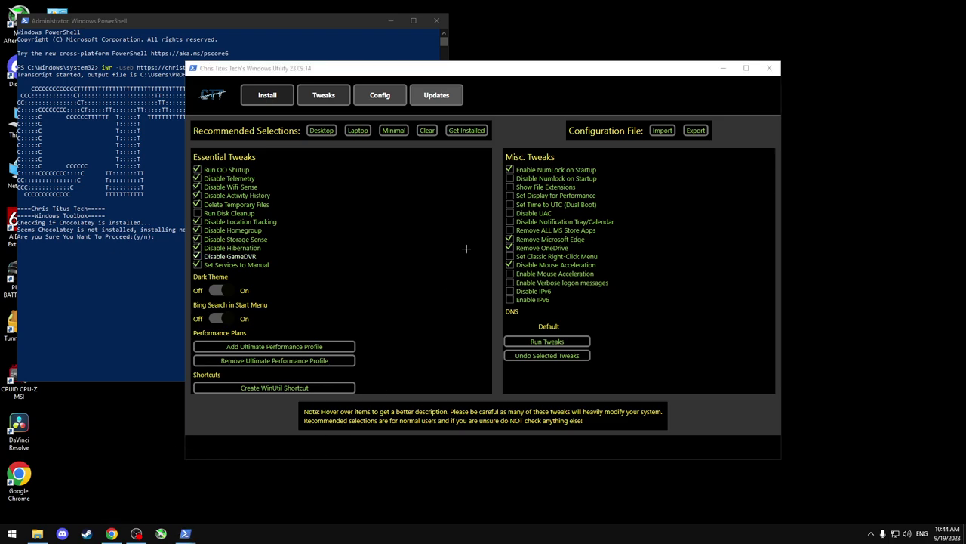
pyautogui.click(769, 68)
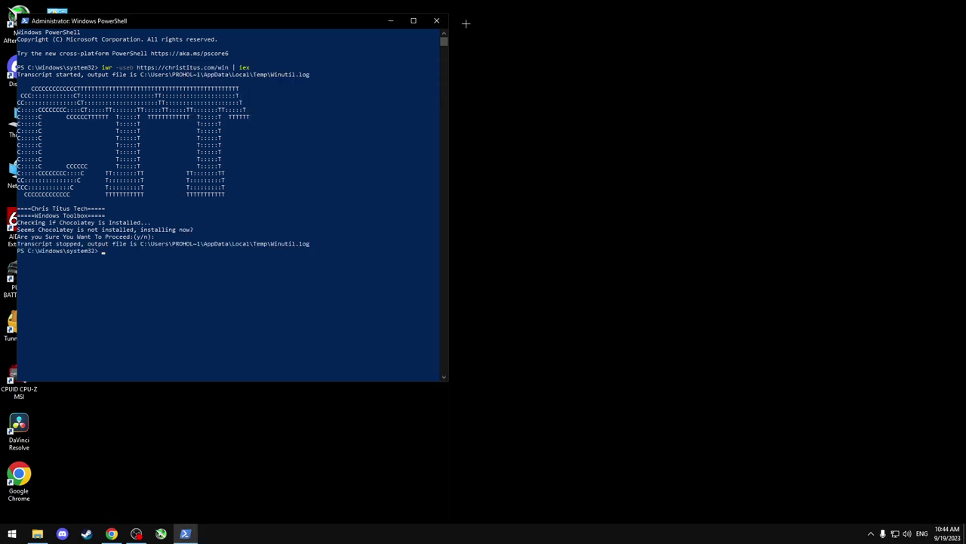
pyautogui.click(436, 20)
# Step: Open the NVIDIA Control Panel from the desktop
pyautogui.rightClick(372, 180)
pyautogui.moveTo(392, 198)
pyautogui.click(356, 265)
pyautogui.rightClick(274, 262)
pyautogui.click(311, 342)
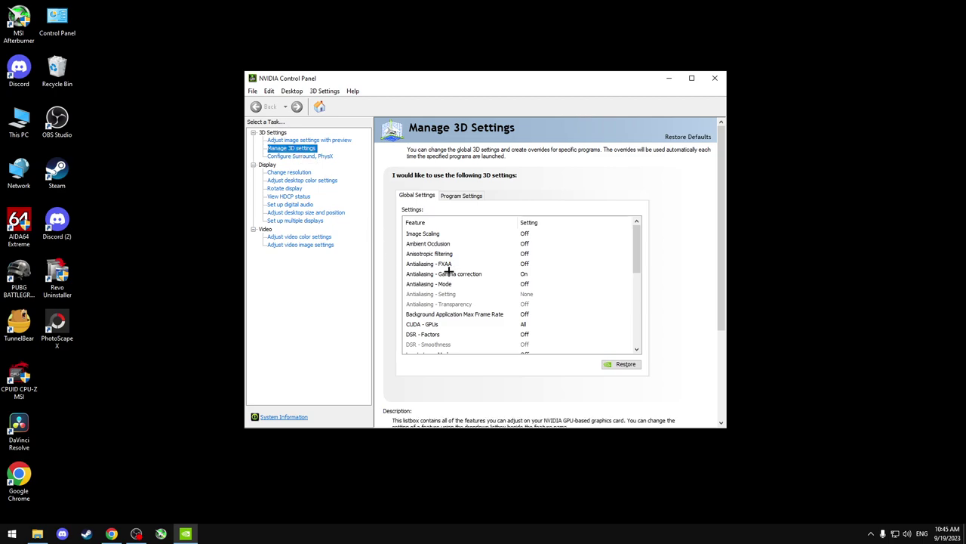
# Step: Choose Use my preference emphasizing Performance in the image settings with preview and discard the change
pyautogui.press('Up')
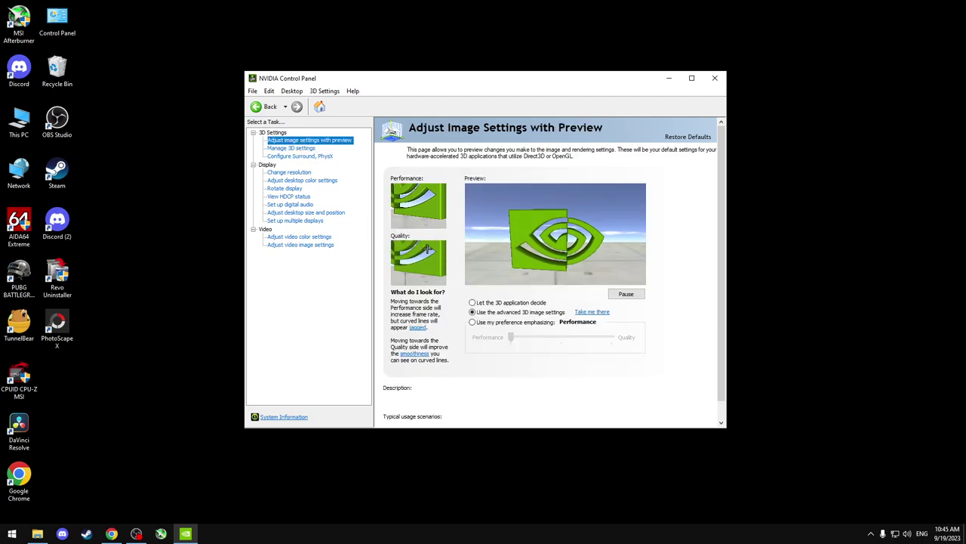
pyautogui.click(472, 322)
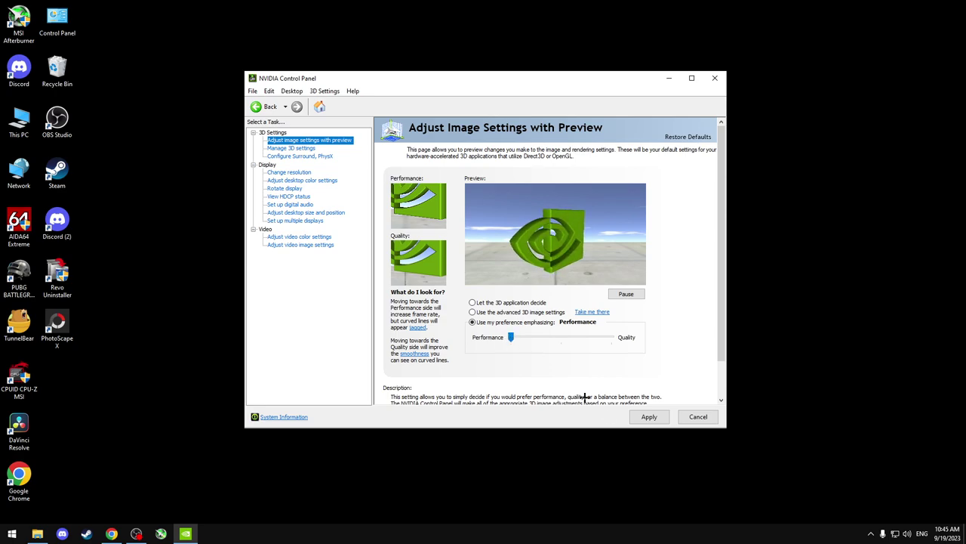
pyautogui.moveTo(472, 312)
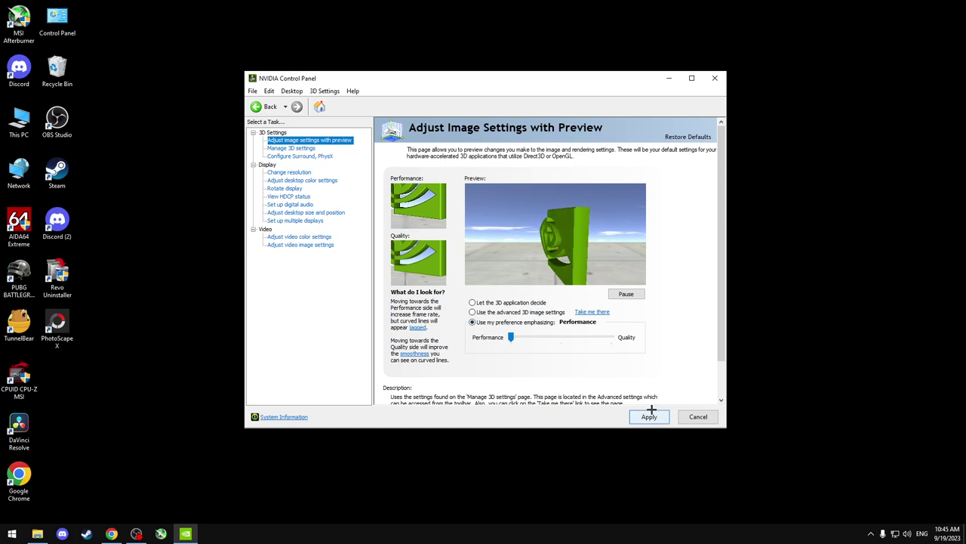
pyautogui.click(698, 415)
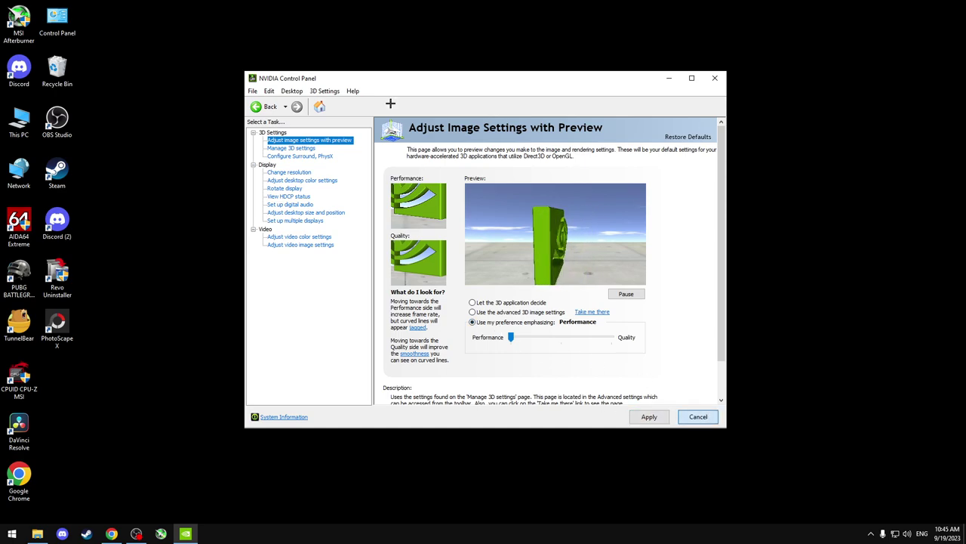
# Step: Set Antialiasing - Gamma correction to Off in the global 3D settings and review the remaining features down to Vulkan/OpenGL present method
pyautogui.click(290, 148)
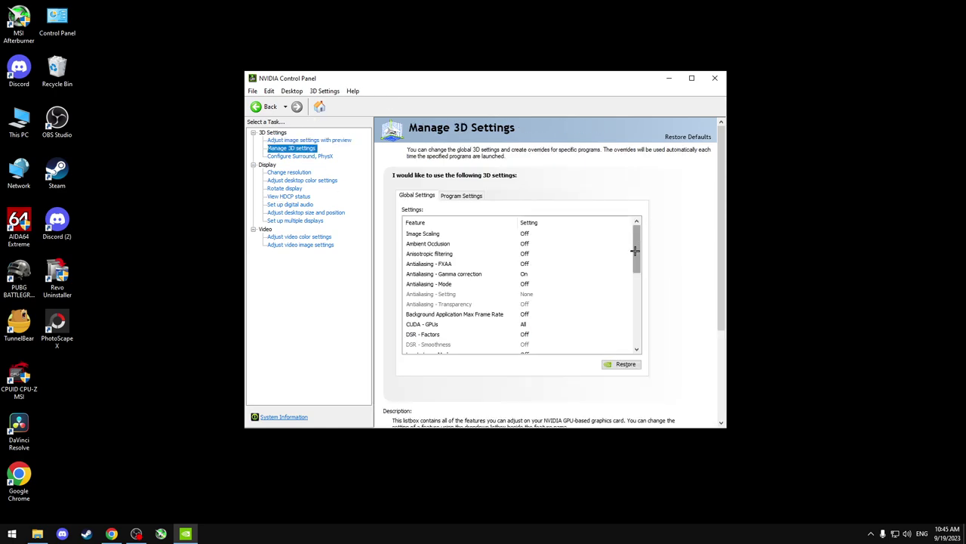
pyautogui.moveTo(533, 291)
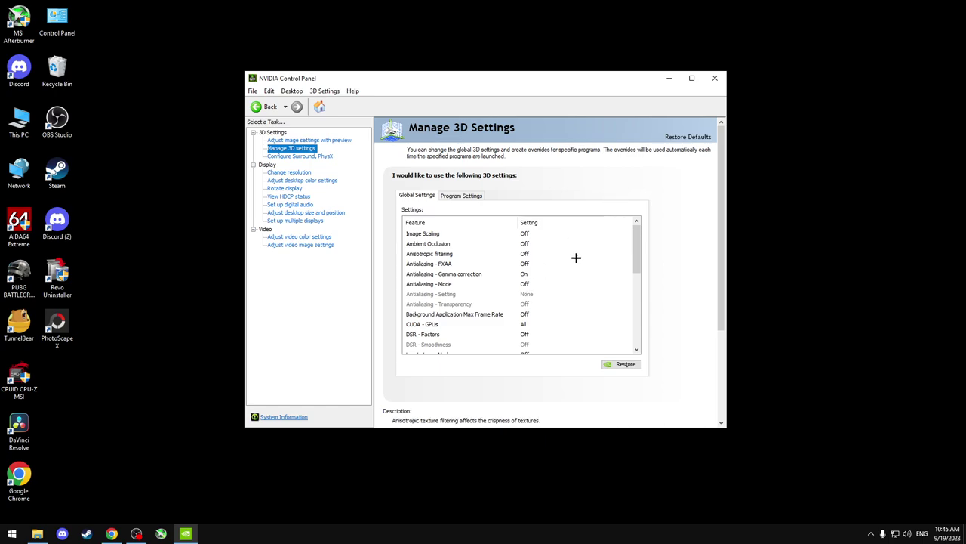
pyautogui.click(525, 273)
pyautogui.click(532, 291)
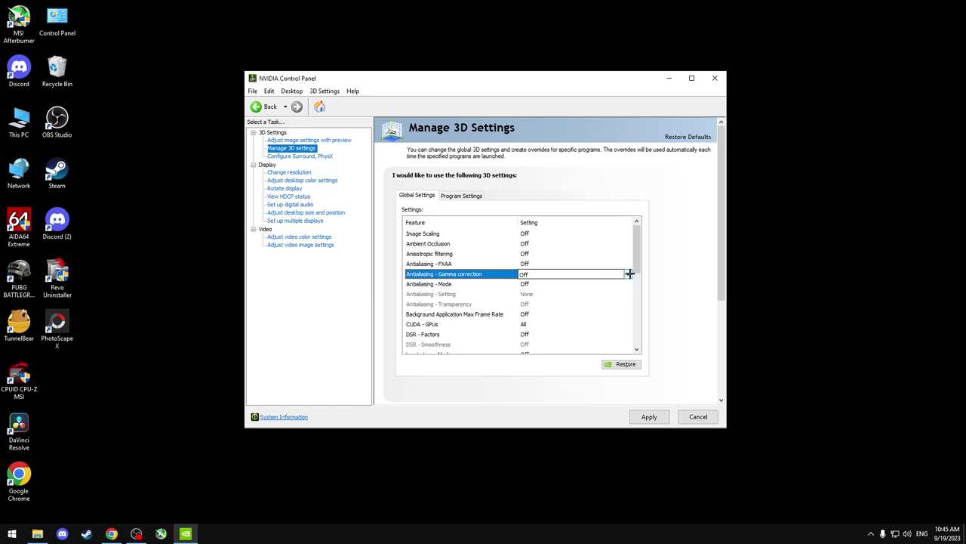
pyautogui.moveTo(636, 265); pyautogui.dragTo(641, 312)
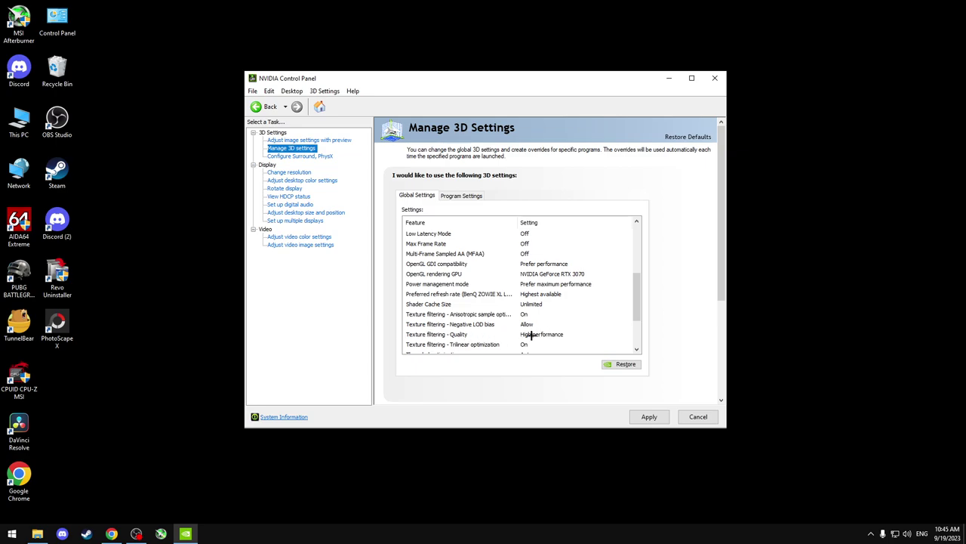
pyautogui.scroll(-2, 559, 329)
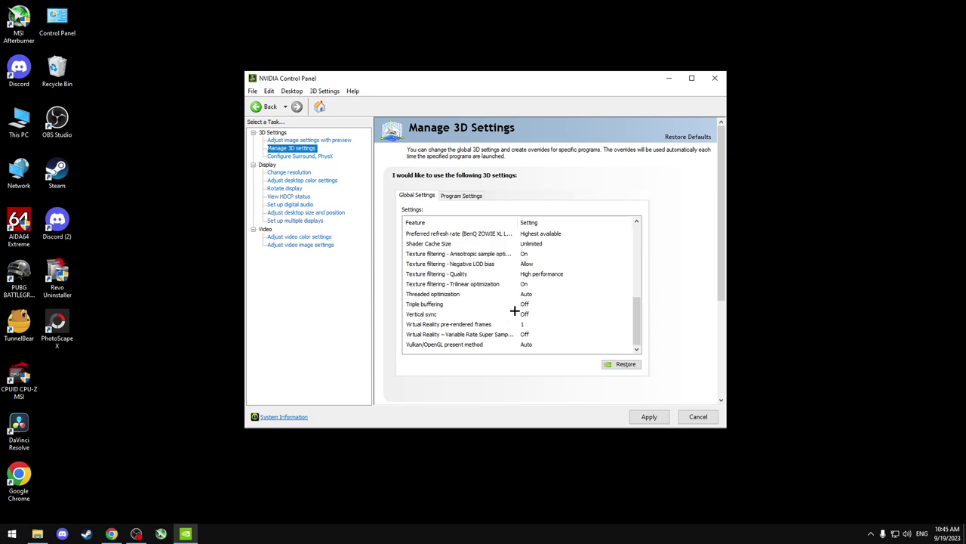
# Step: Discard the pending 3D settings changes and look through the Configure Surround, PhysX and the desktop size and position pages
pyautogui.click(317, 156)
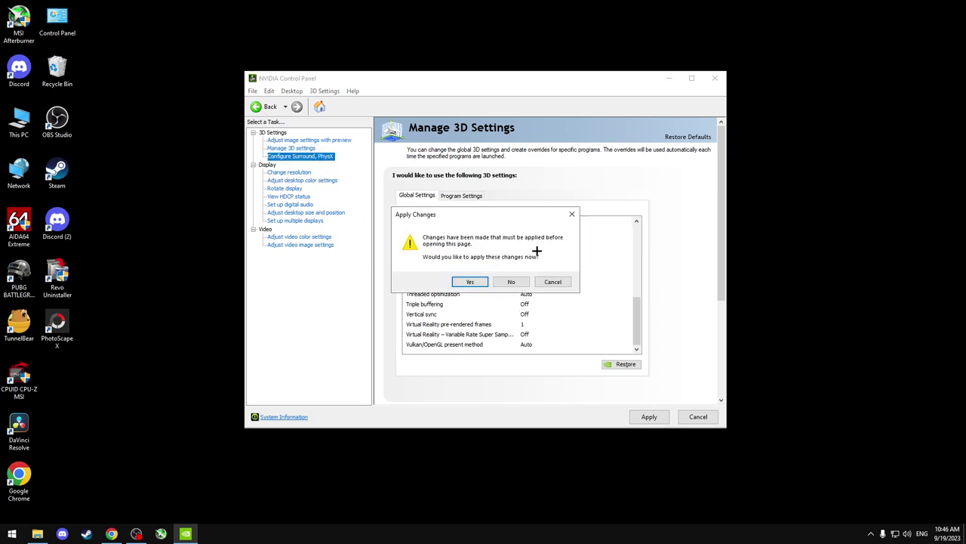
pyautogui.click(506, 282)
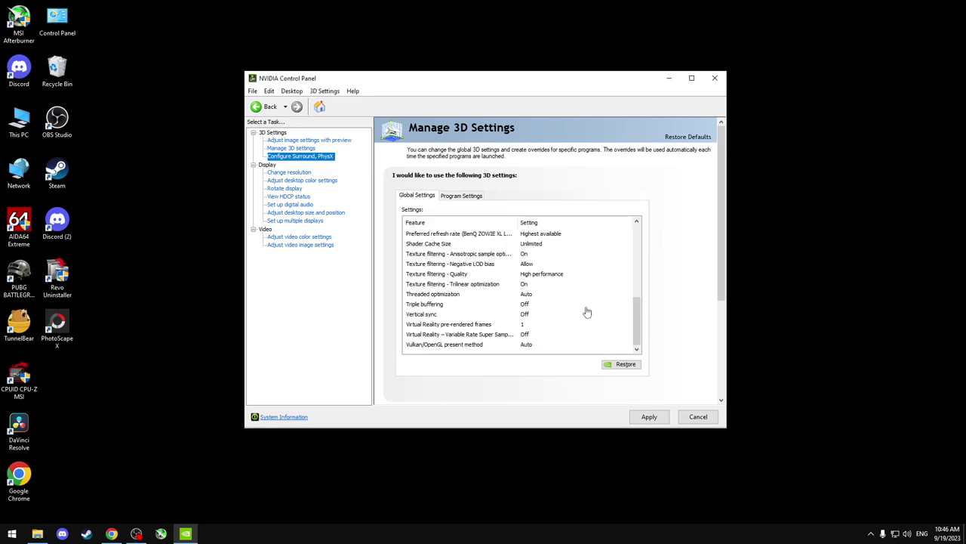
pyautogui.click(308, 157)
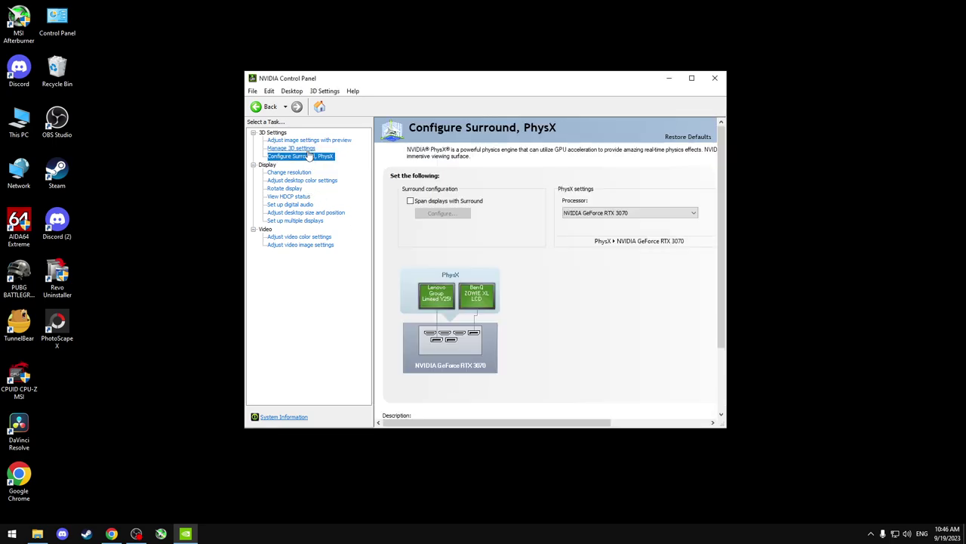
pyautogui.click(308, 157)
pyautogui.click(300, 214)
pyautogui.scroll(-2, 649, 249)
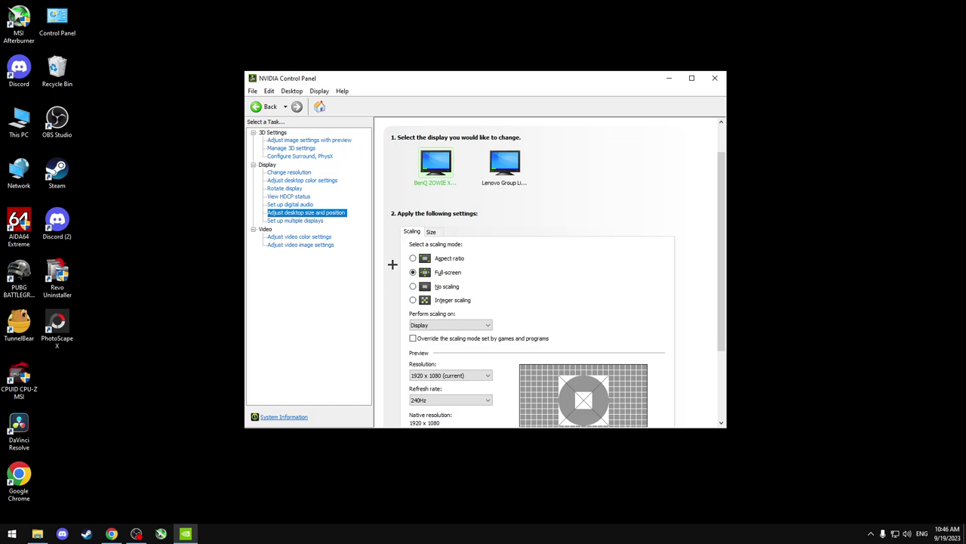
# Step: Check the second display's scaling settings on the desktop size and position page and view the digital audio page
pyautogui.click(500, 168)
pyautogui.click(298, 214)
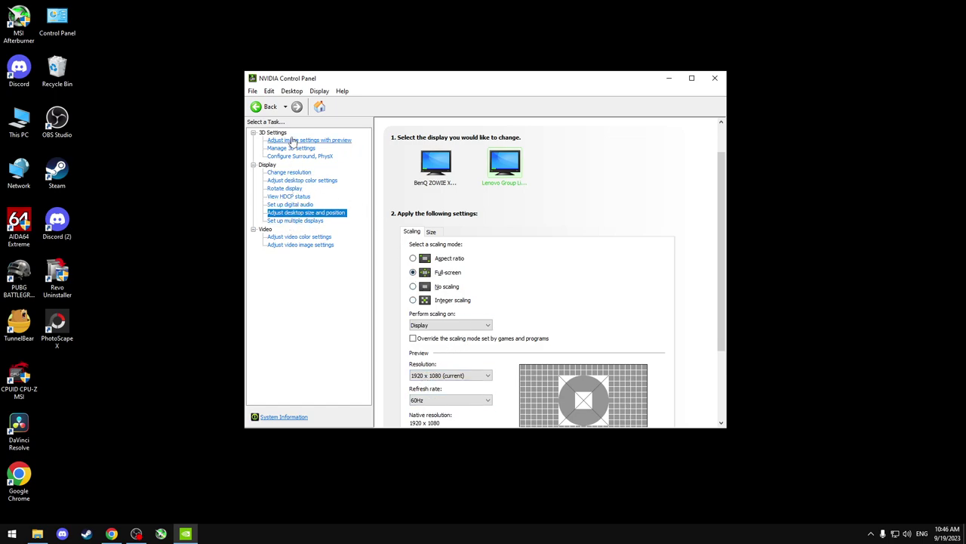
pyautogui.click(281, 214)
pyautogui.click(290, 205)
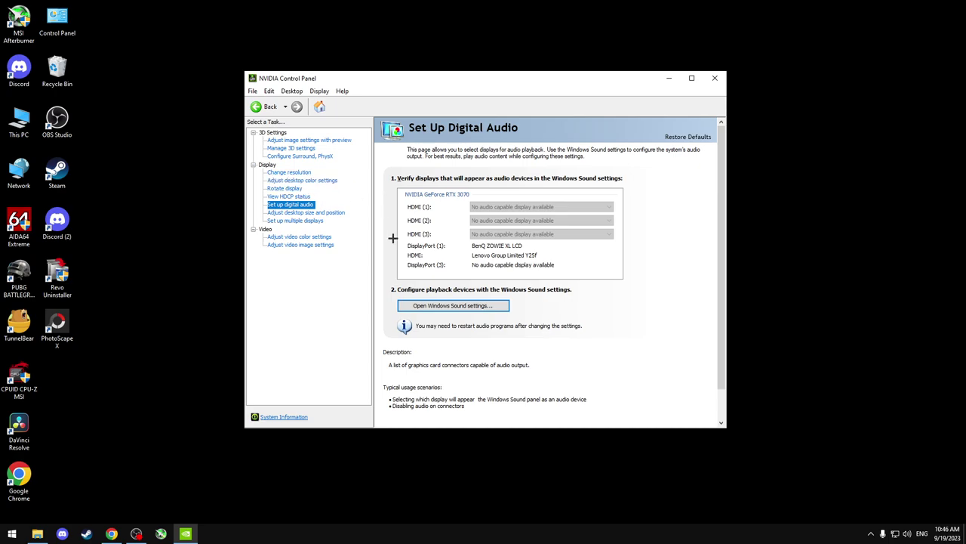
# Step: Review the global 3D settings down to Vulkan/OpenGL present method and close the NVIDIA Control Panel
pyautogui.click(302, 149)
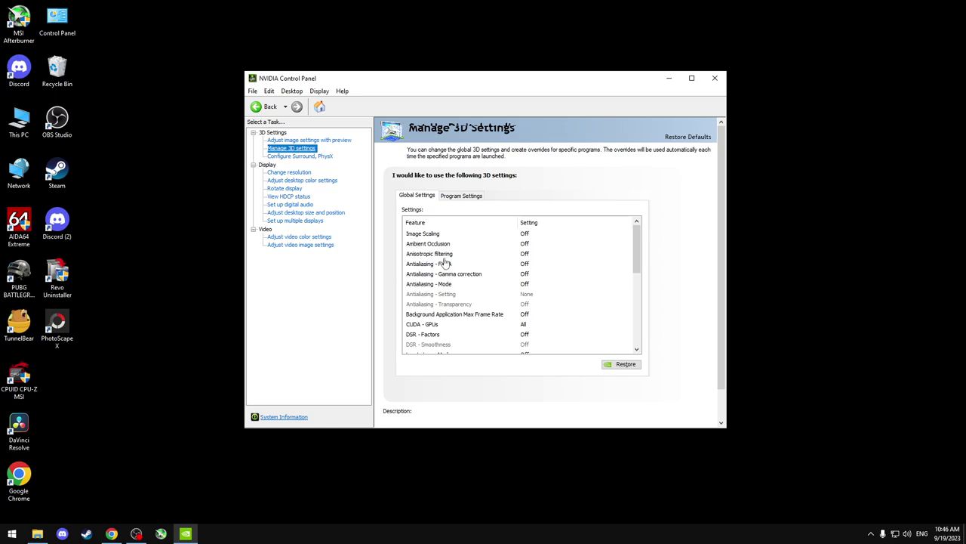
pyautogui.moveTo(635, 255); pyautogui.dragTo(643, 335)
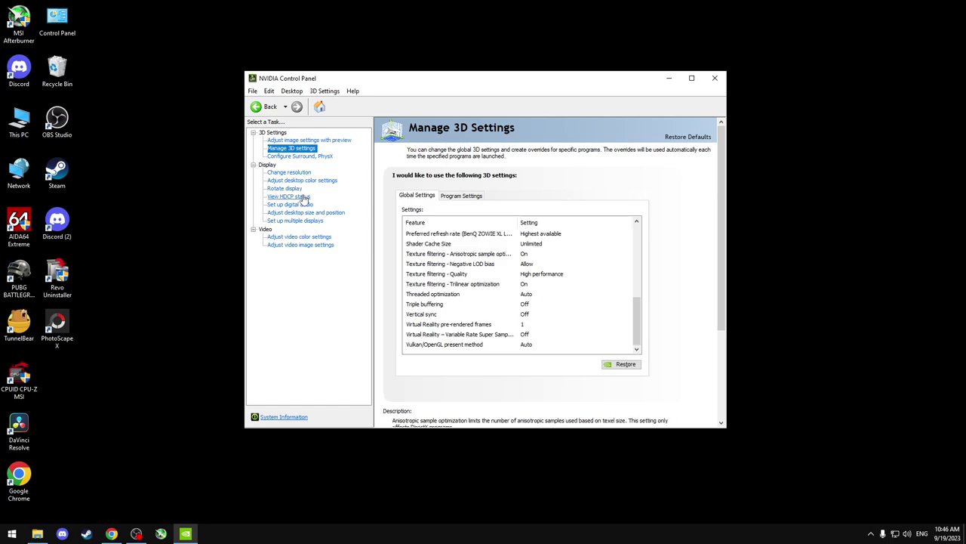
pyautogui.click(712, 78)
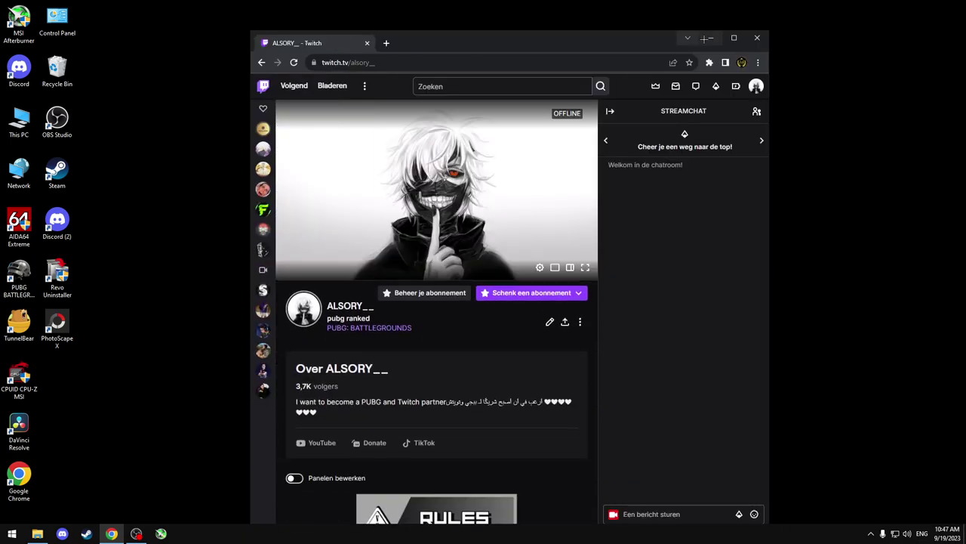
# Step: Maximize the Chrome window and open the Prestaties page of its settings to examine the Geheugenbesparing option
pyautogui.doubleClick(728, 38)
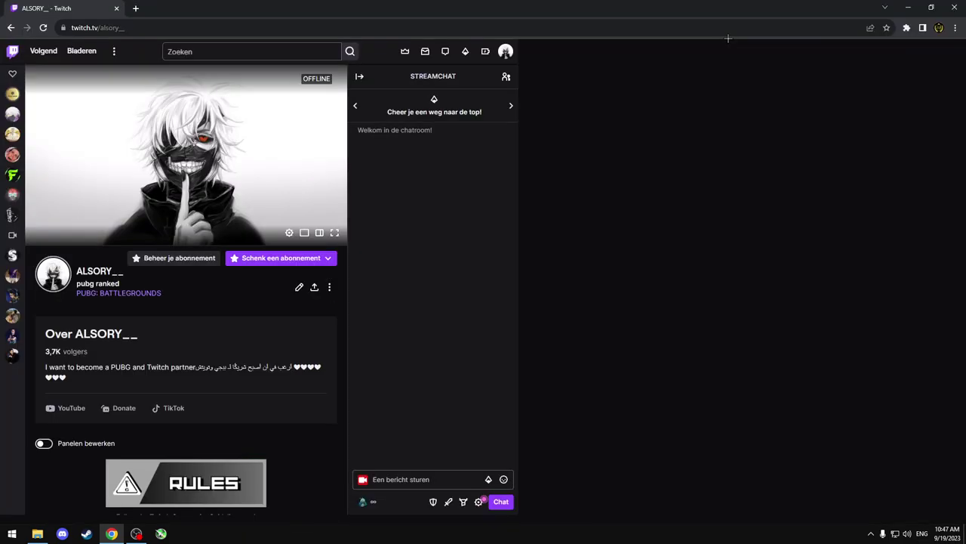
pyautogui.click(955, 27)
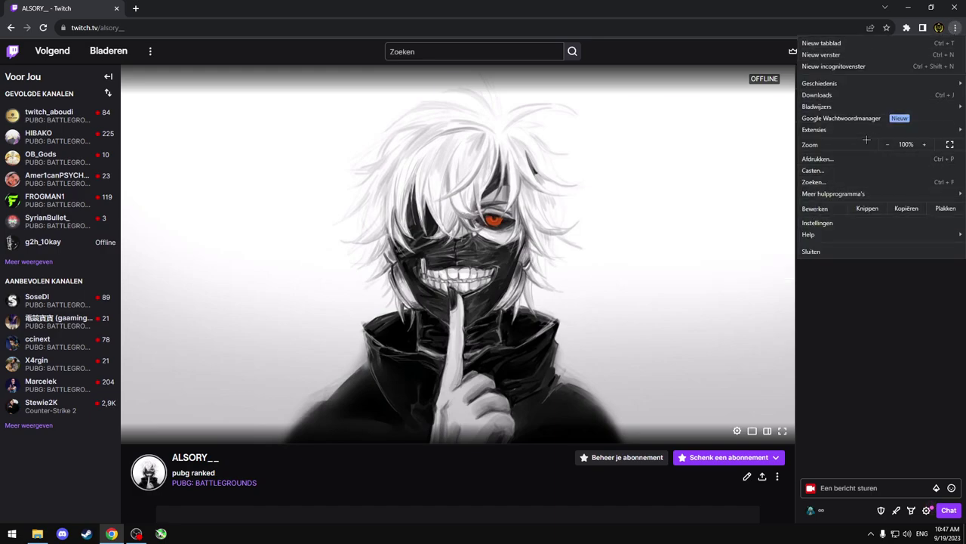
pyautogui.click(826, 223)
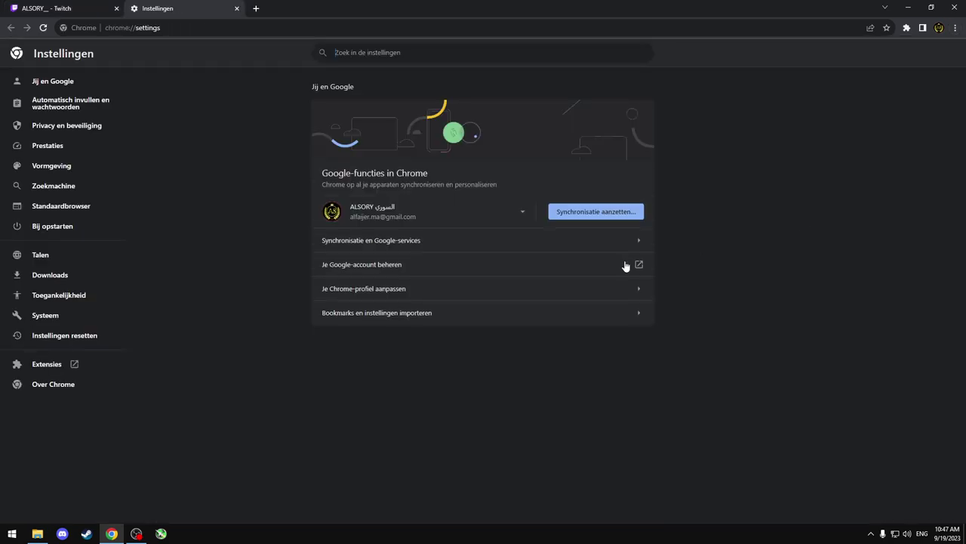
pyautogui.click(53, 156)
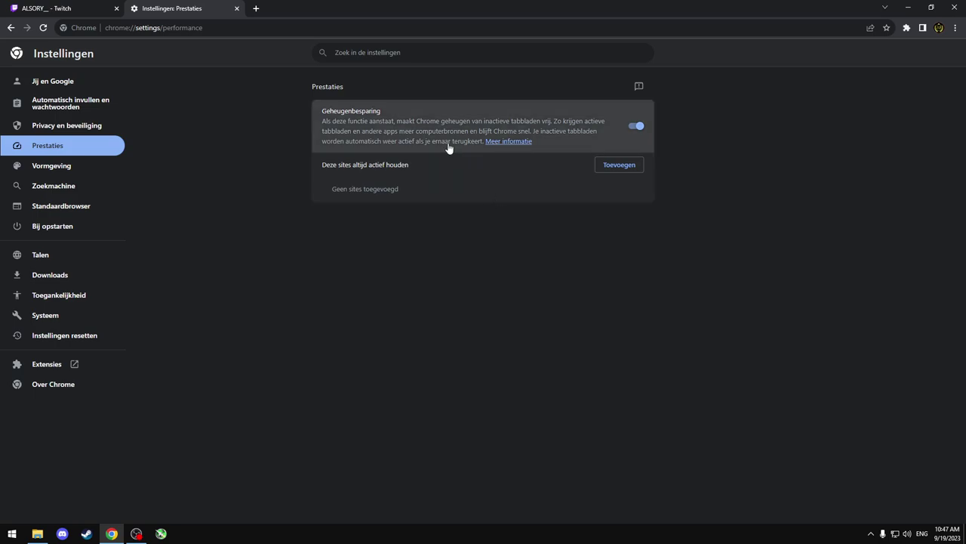
# Step: Turn off Hardwareversnelling gebruiken indien beschikbaar in Chrome's Systeem settings, close the settings tab and restore the window size
pyautogui.click(53, 316)
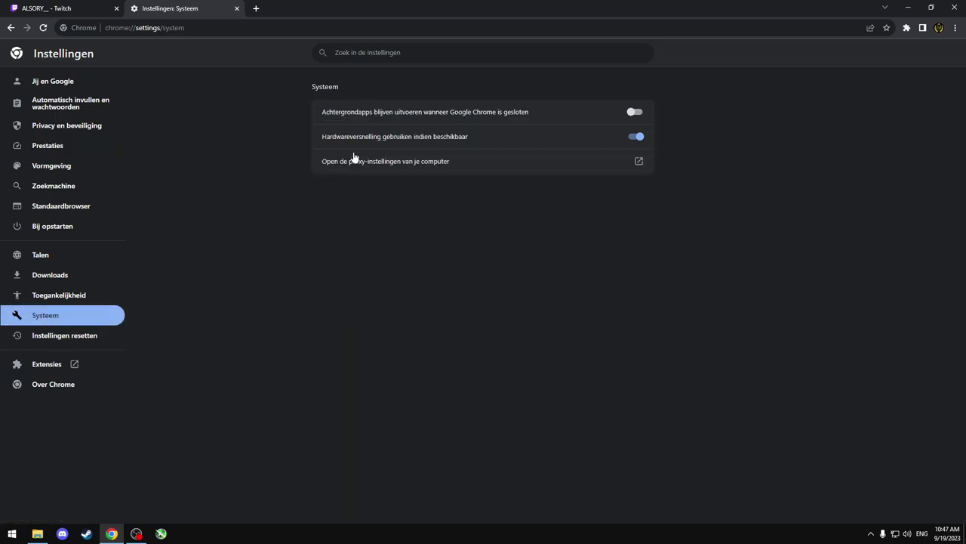
pyautogui.click(636, 137)
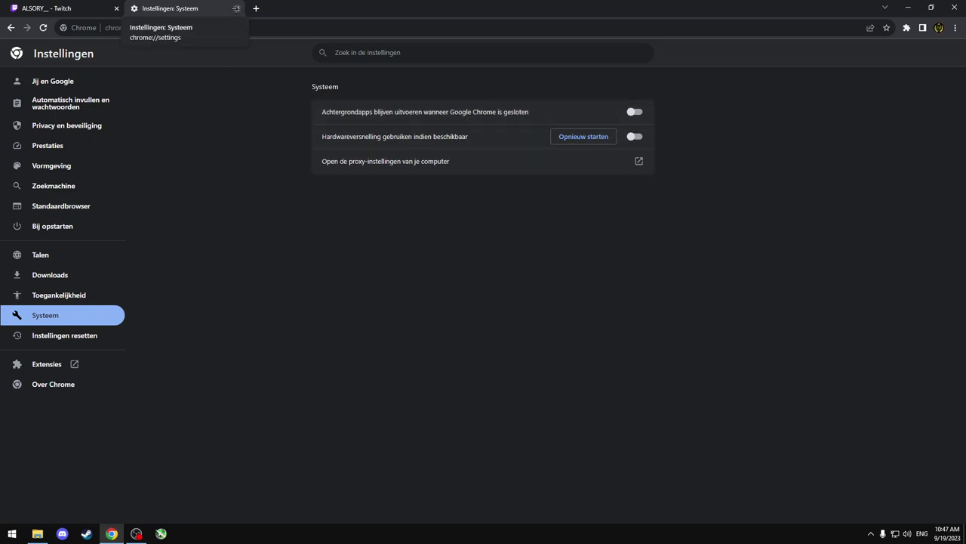
pyautogui.click(236, 9)
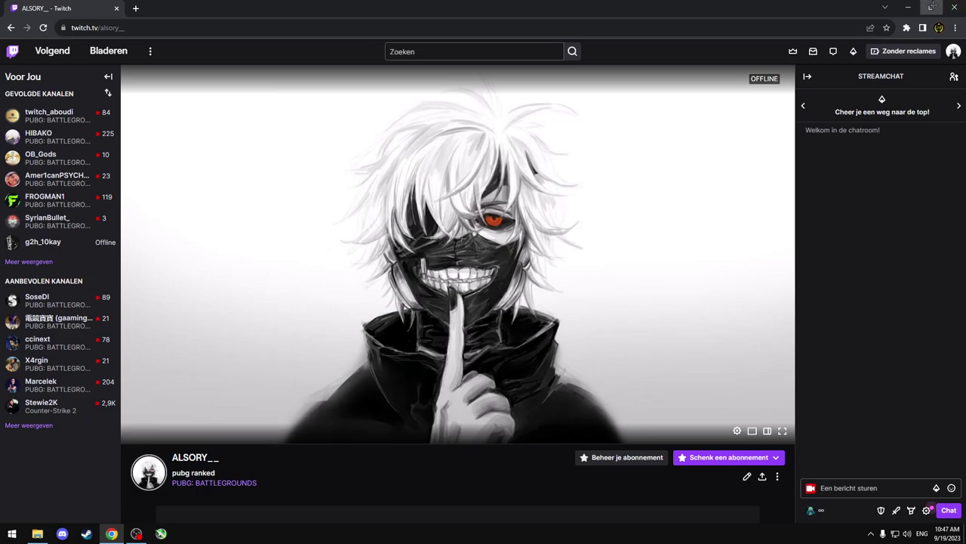
pyautogui.click(931, 7)
pyautogui.scroll(-1, 492, 245)
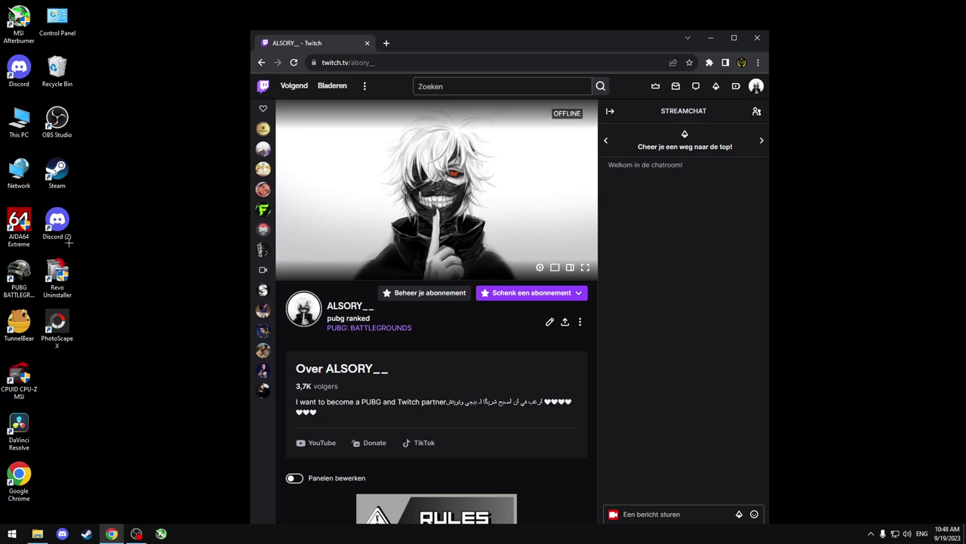
# Step: Launch Discord from the desktop, maximize it and open the Advanced page of the user settings to check Hardware Acceleration
pyautogui.rightClick(56, 220)
pyautogui.click(76, 224)
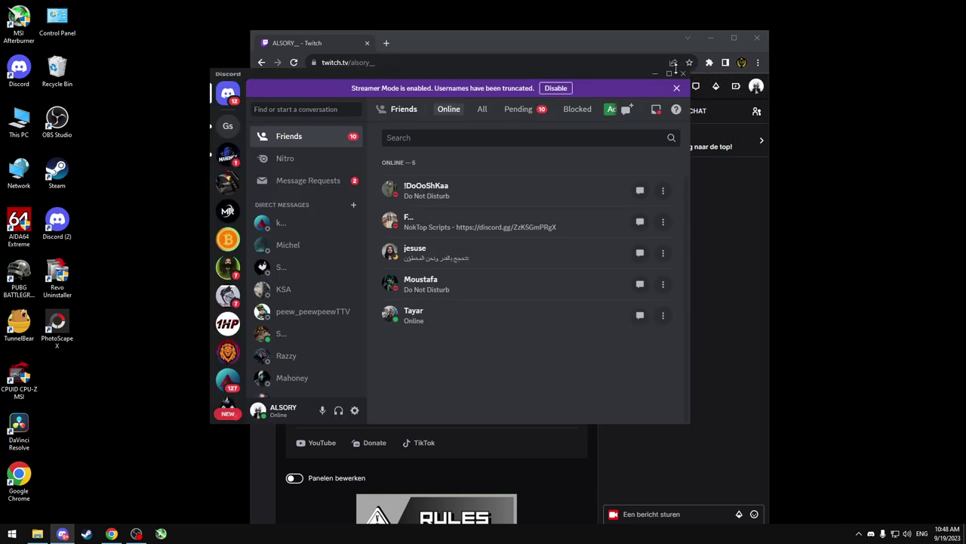
pyautogui.click(670, 74)
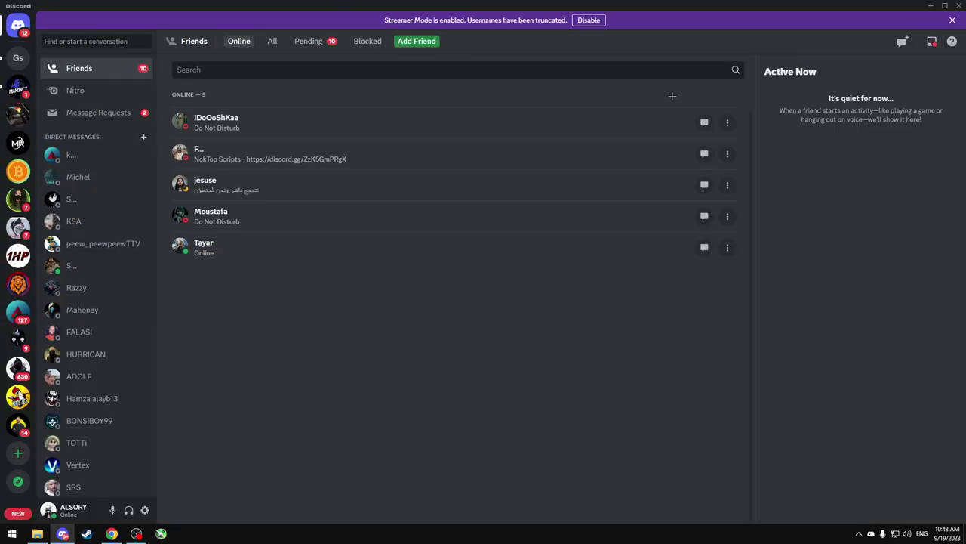
pyautogui.click(146, 511)
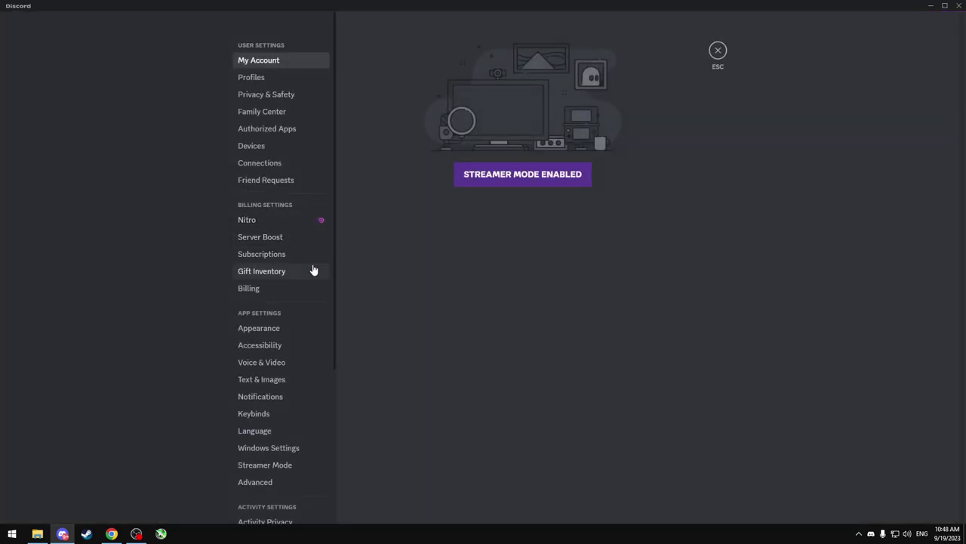
pyautogui.click(264, 483)
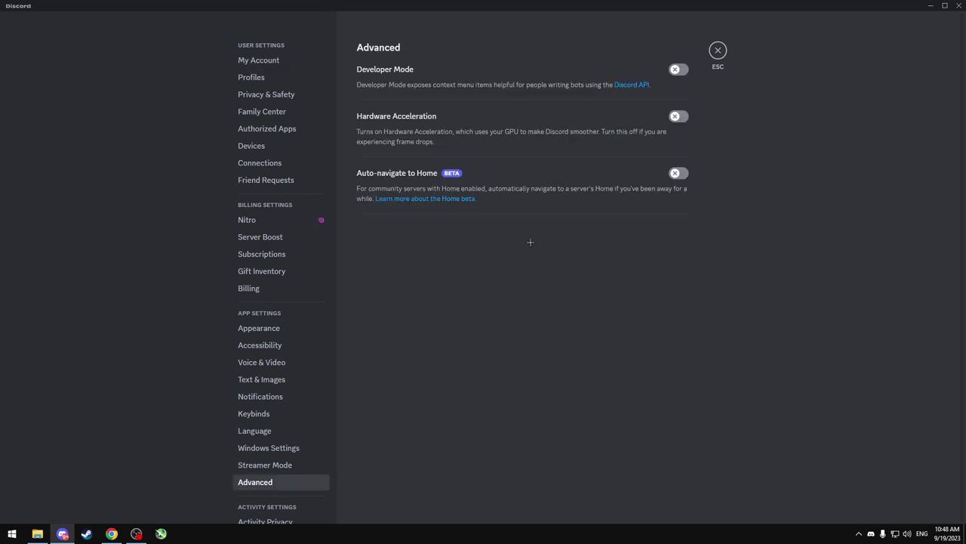
pyautogui.click(269, 485)
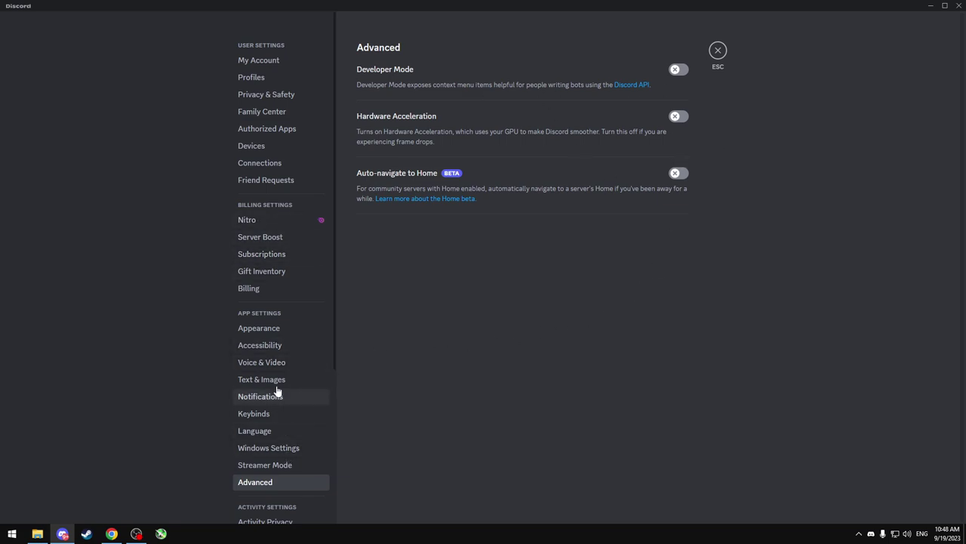
# Step: Look through the Streamer Mode, Windows Settings, Voice & Video, Keybinds and Language pages and return to the Advanced page
pyautogui.scroll(-1, 264, 396)
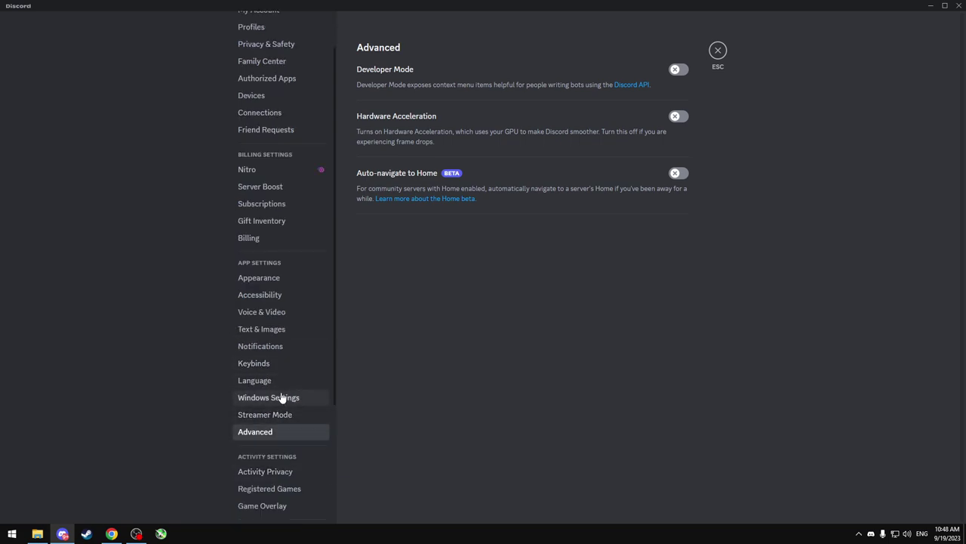
pyautogui.scroll(1, 273, 286)
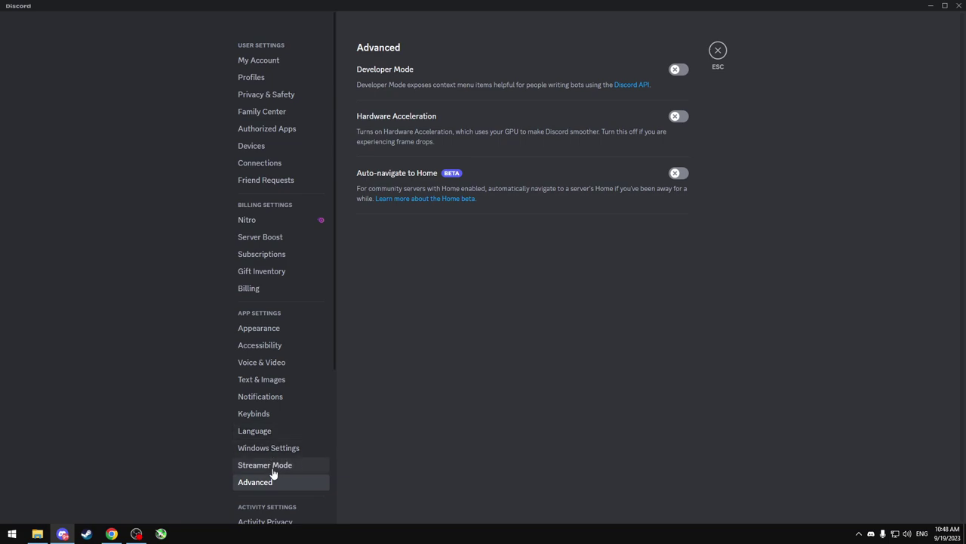
pyautogui.click(276, 466)
pyautogui.click(280, 449)
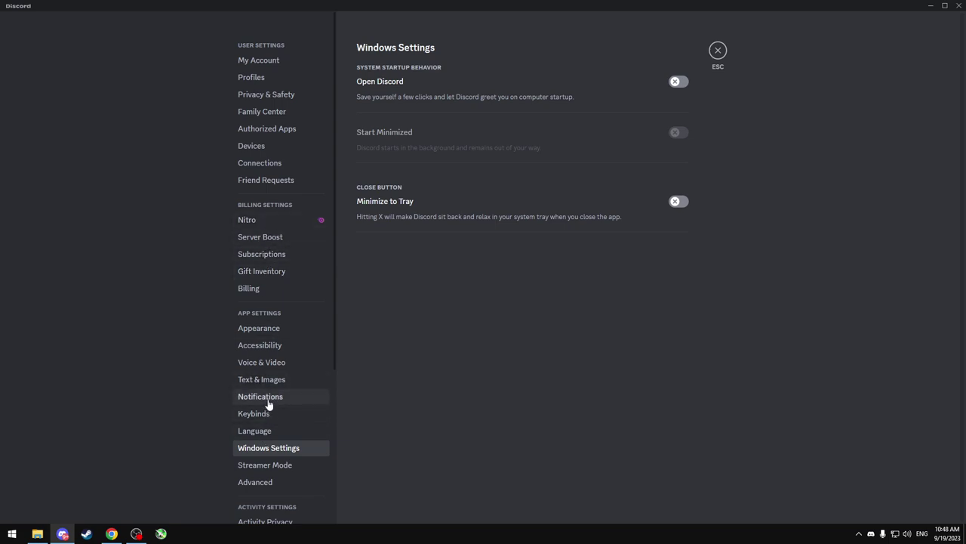
pyautogui.click(261, 362)
pyautogui.scroll(-4, 425, 357)
pyautogui.scroll(-6, 424, 357)
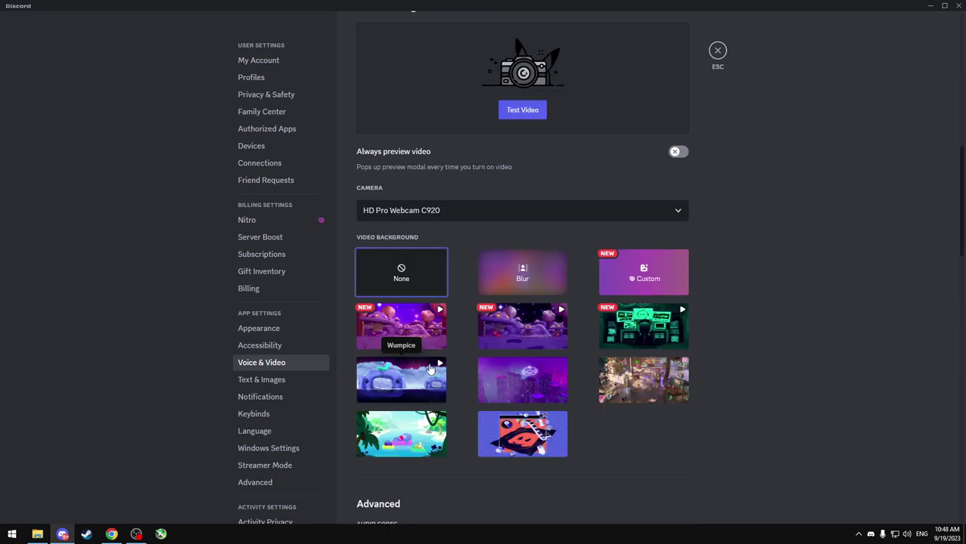
pyautogui.scroll(1, 363, 378)
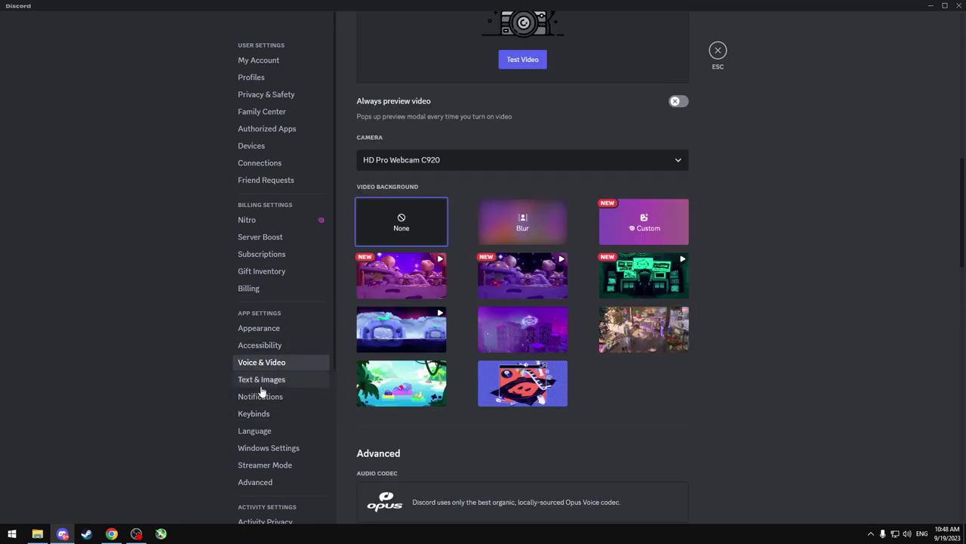
pyautogui.click(255, 413)
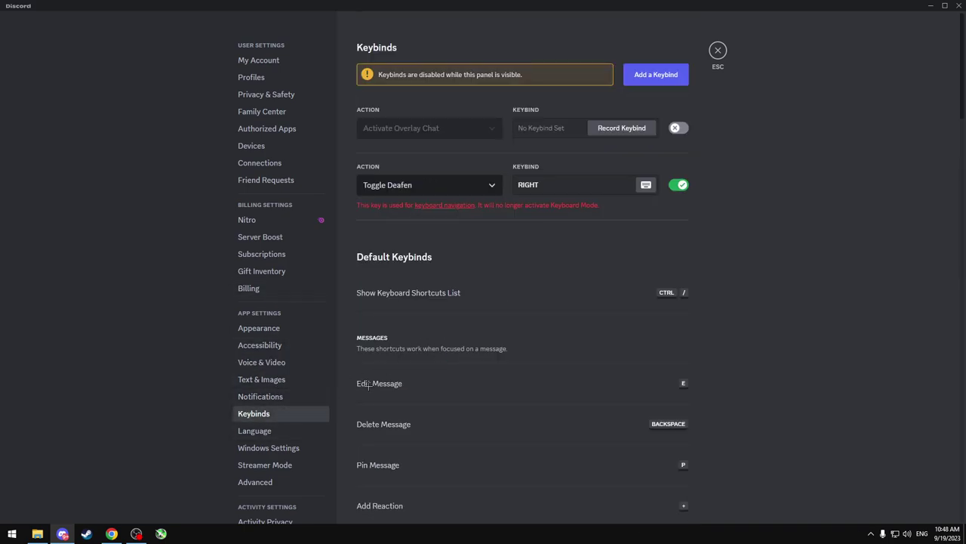
pyautogui.scroll(-3, 387, 382)
pyautogui.click(252, 430)
pyautogui.click(269, 447)
pyautogui.click(260, 477)
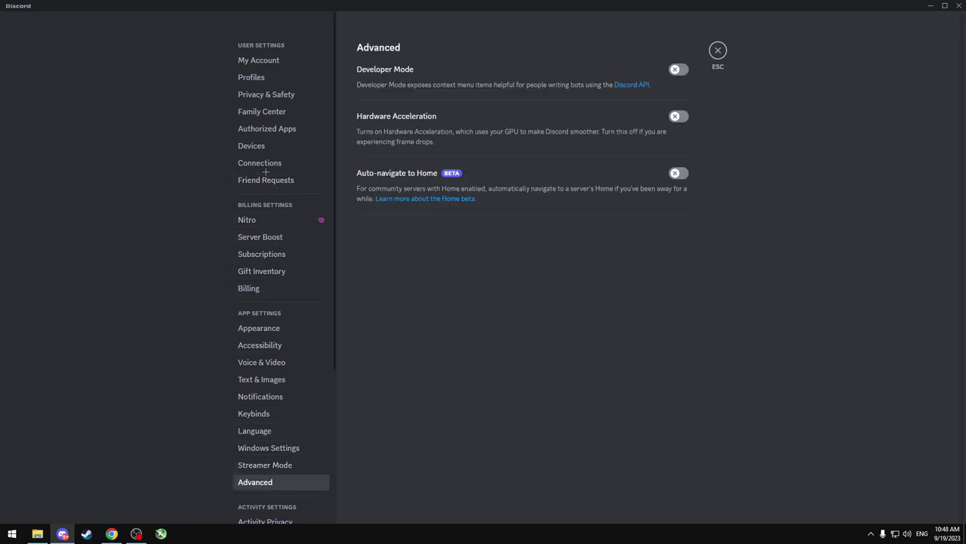
# Step: Examine the Game Overlay settings down to Overlay Notifications, leave the user settings and restore the Discord window size
pyautogui.scroll(-3, 264, 317)
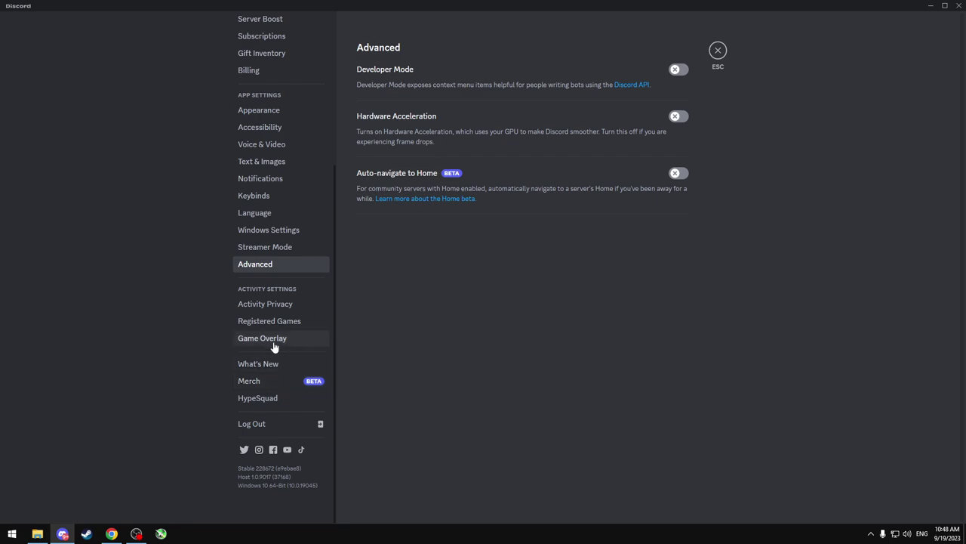
pyautogui.click(264, 339)
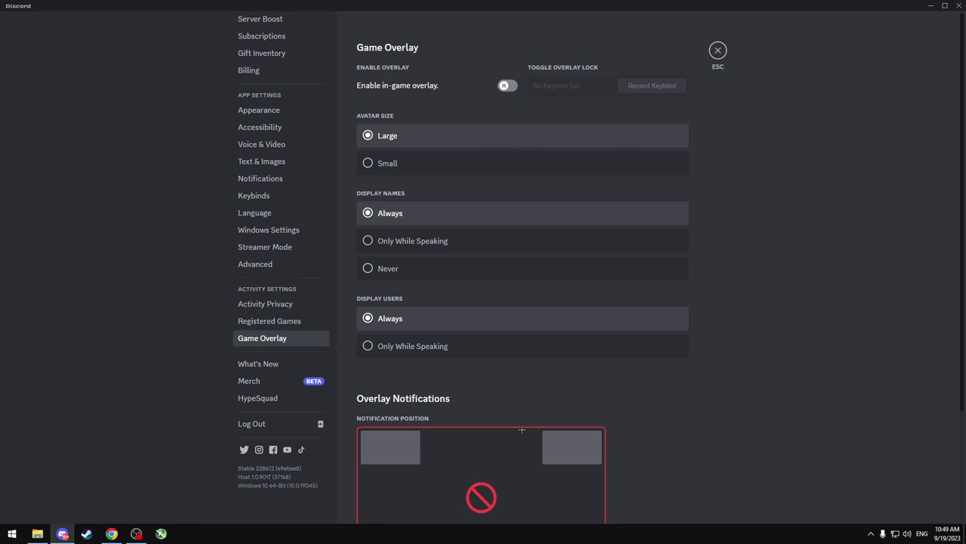
pyautogui.scroll(-2, 524, 430)
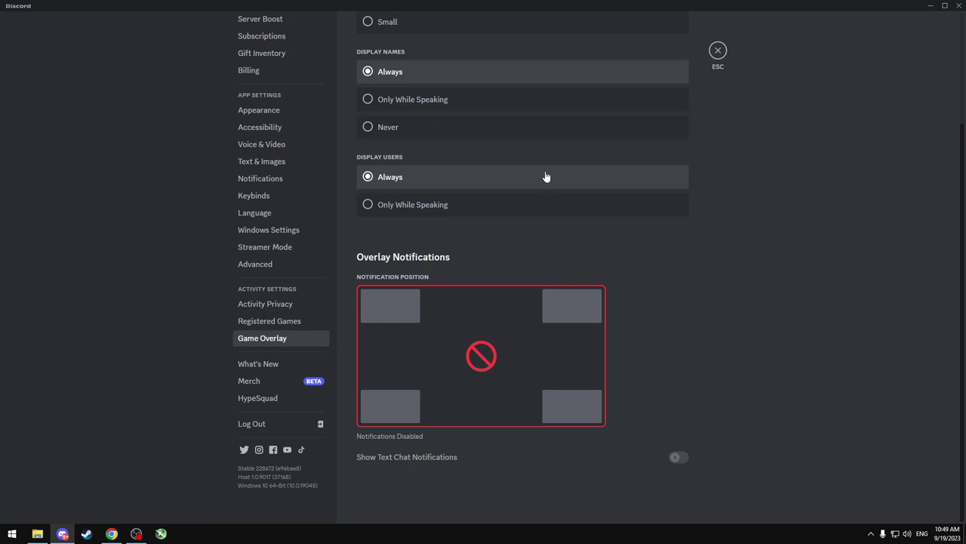
pyautogui.click(718, 51)
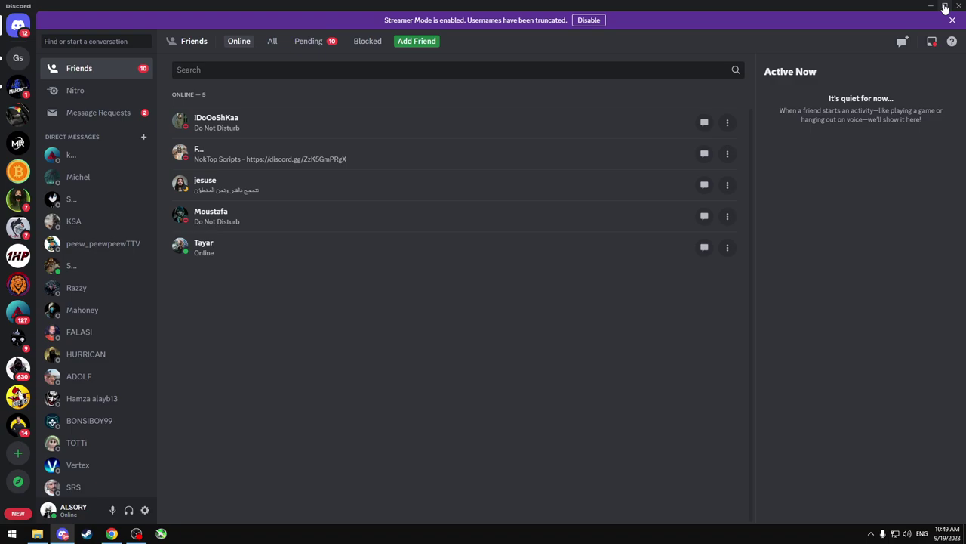
pyautogui.click(945, 5)
pyautogui.rightClick(835, 179)
pyautogui.rightClick(835, 201)
pyautogui.click(847, 227)
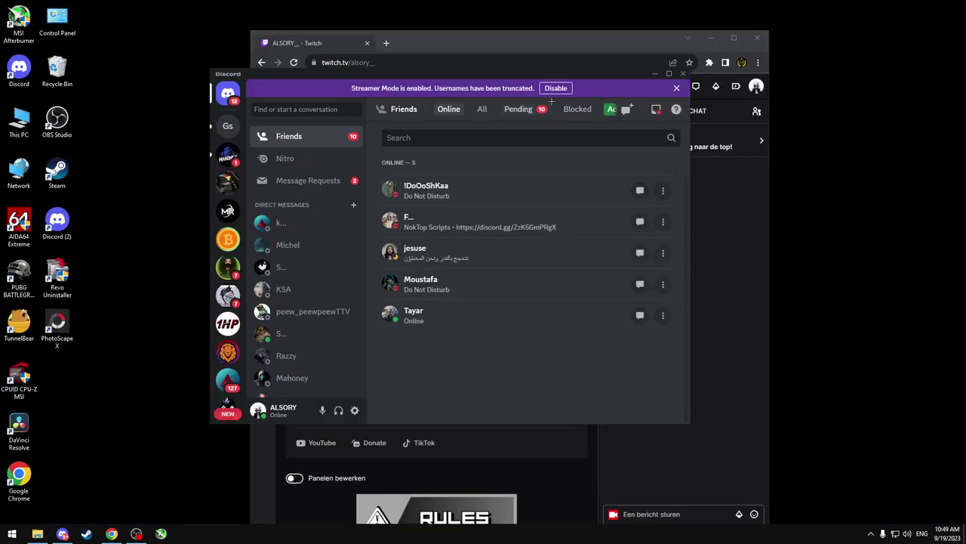
# Step: Switch to the Chrome window with the Twitch channel page, maximize it and highlight the channel name
pyautogui.click(748, 189)
pyautogui.click(734, 37)
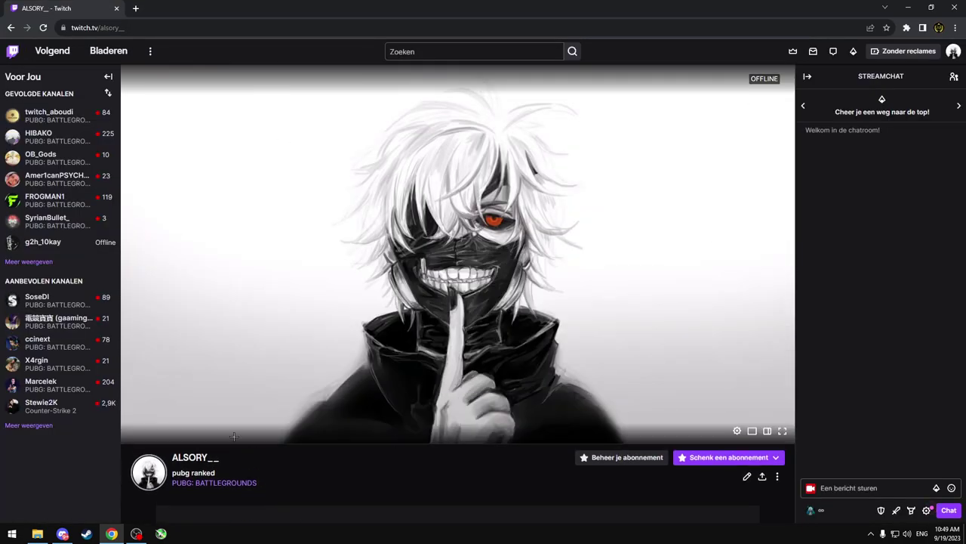
pyautogui.doubleClick(238, 452)
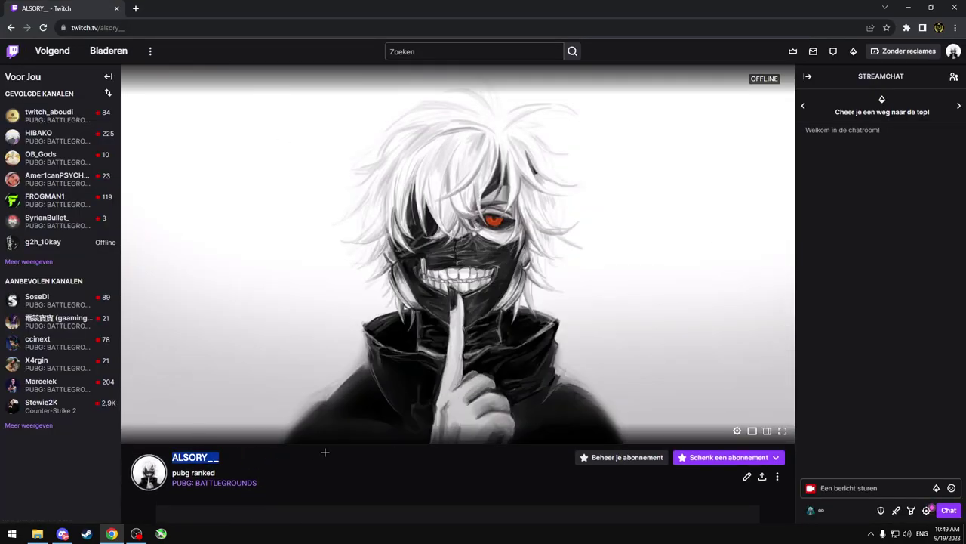